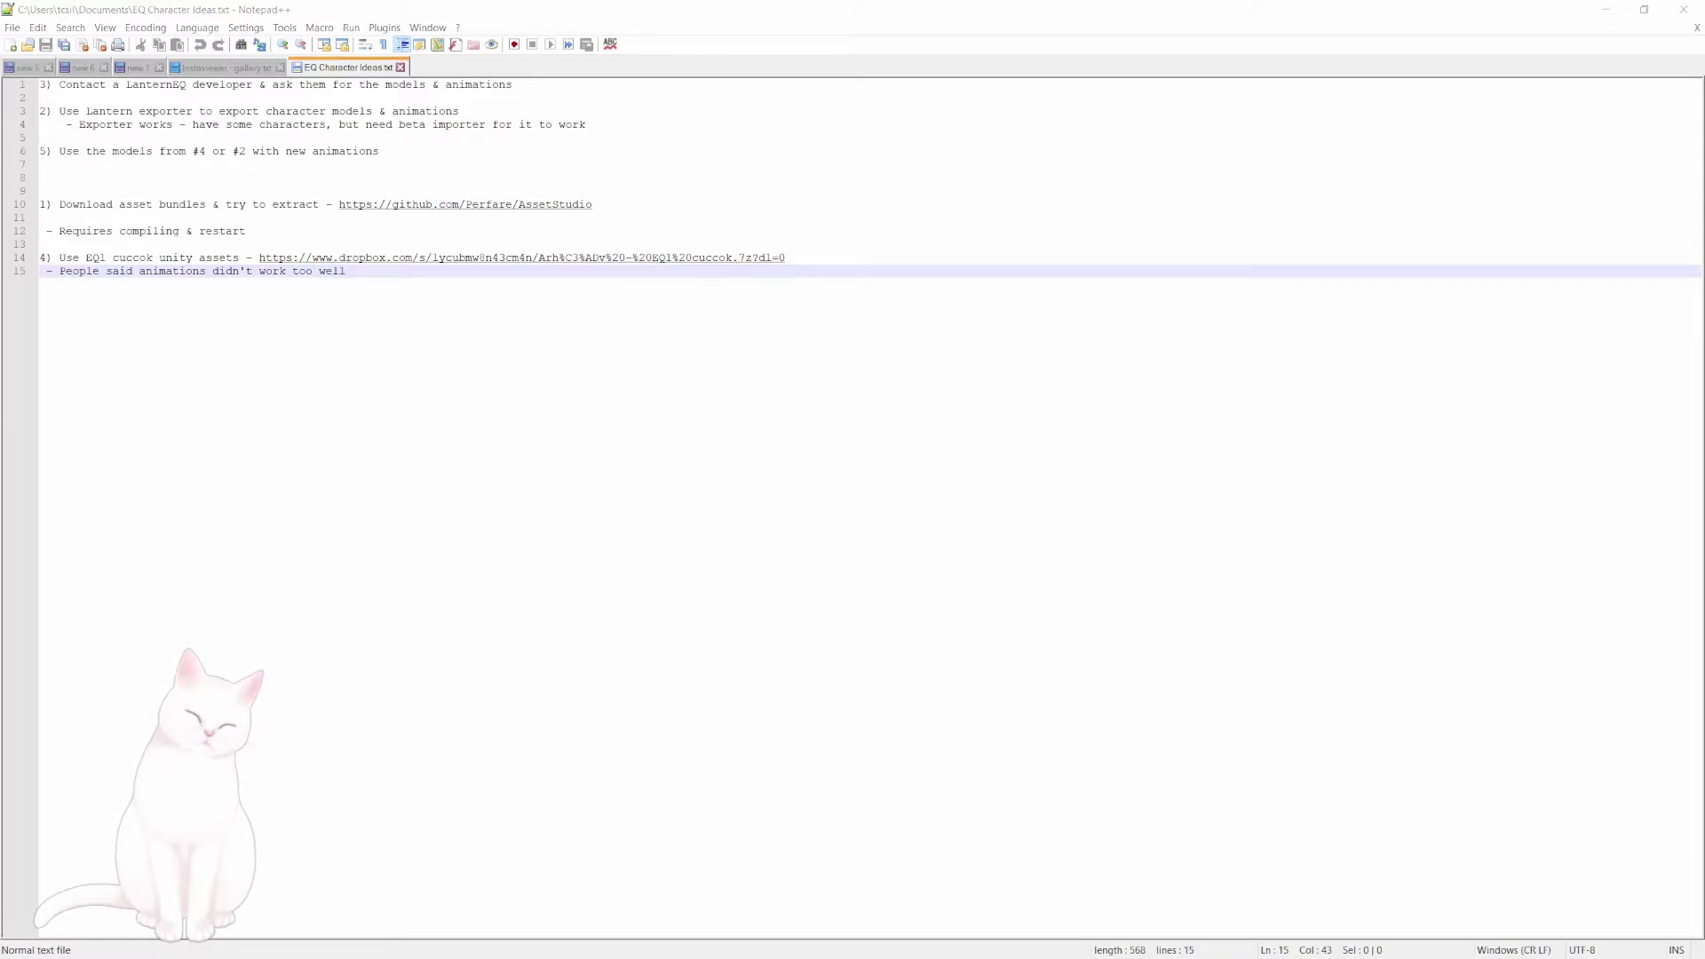
# Step: Switch to Chrome and view the Google image results for "everquest characters"
pyautogui.hotkey('alt', 'Tab')
pyautogui.doubleClick(673, 188)
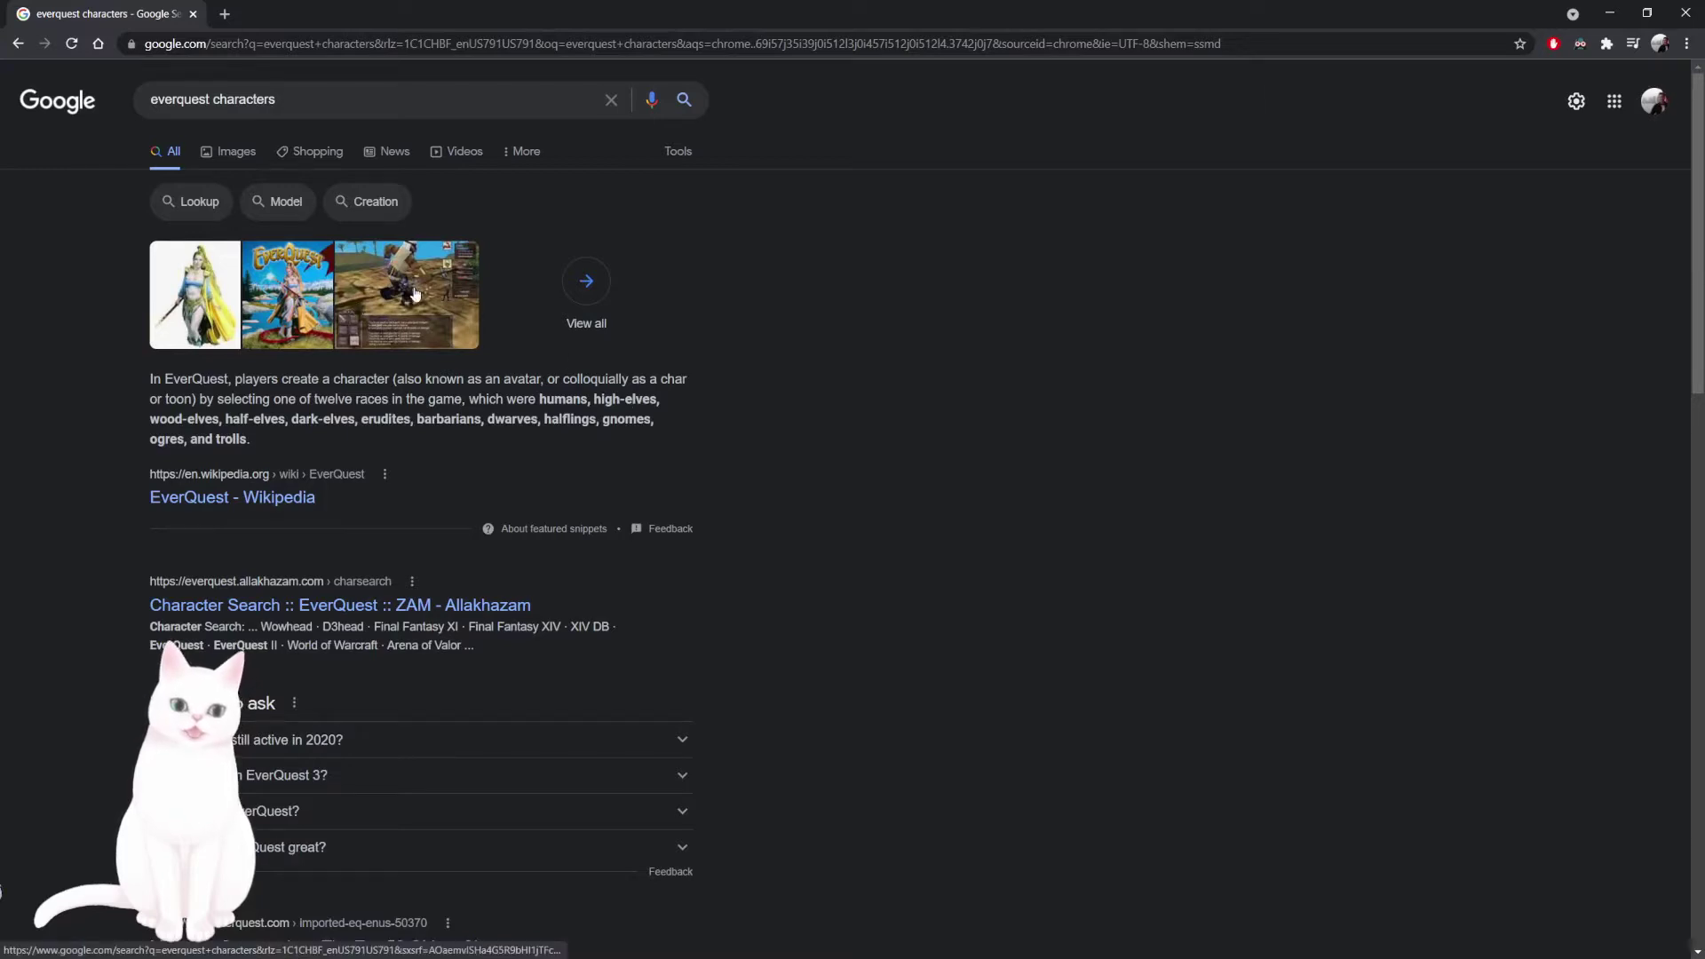
pyautogui.click(231, 151)
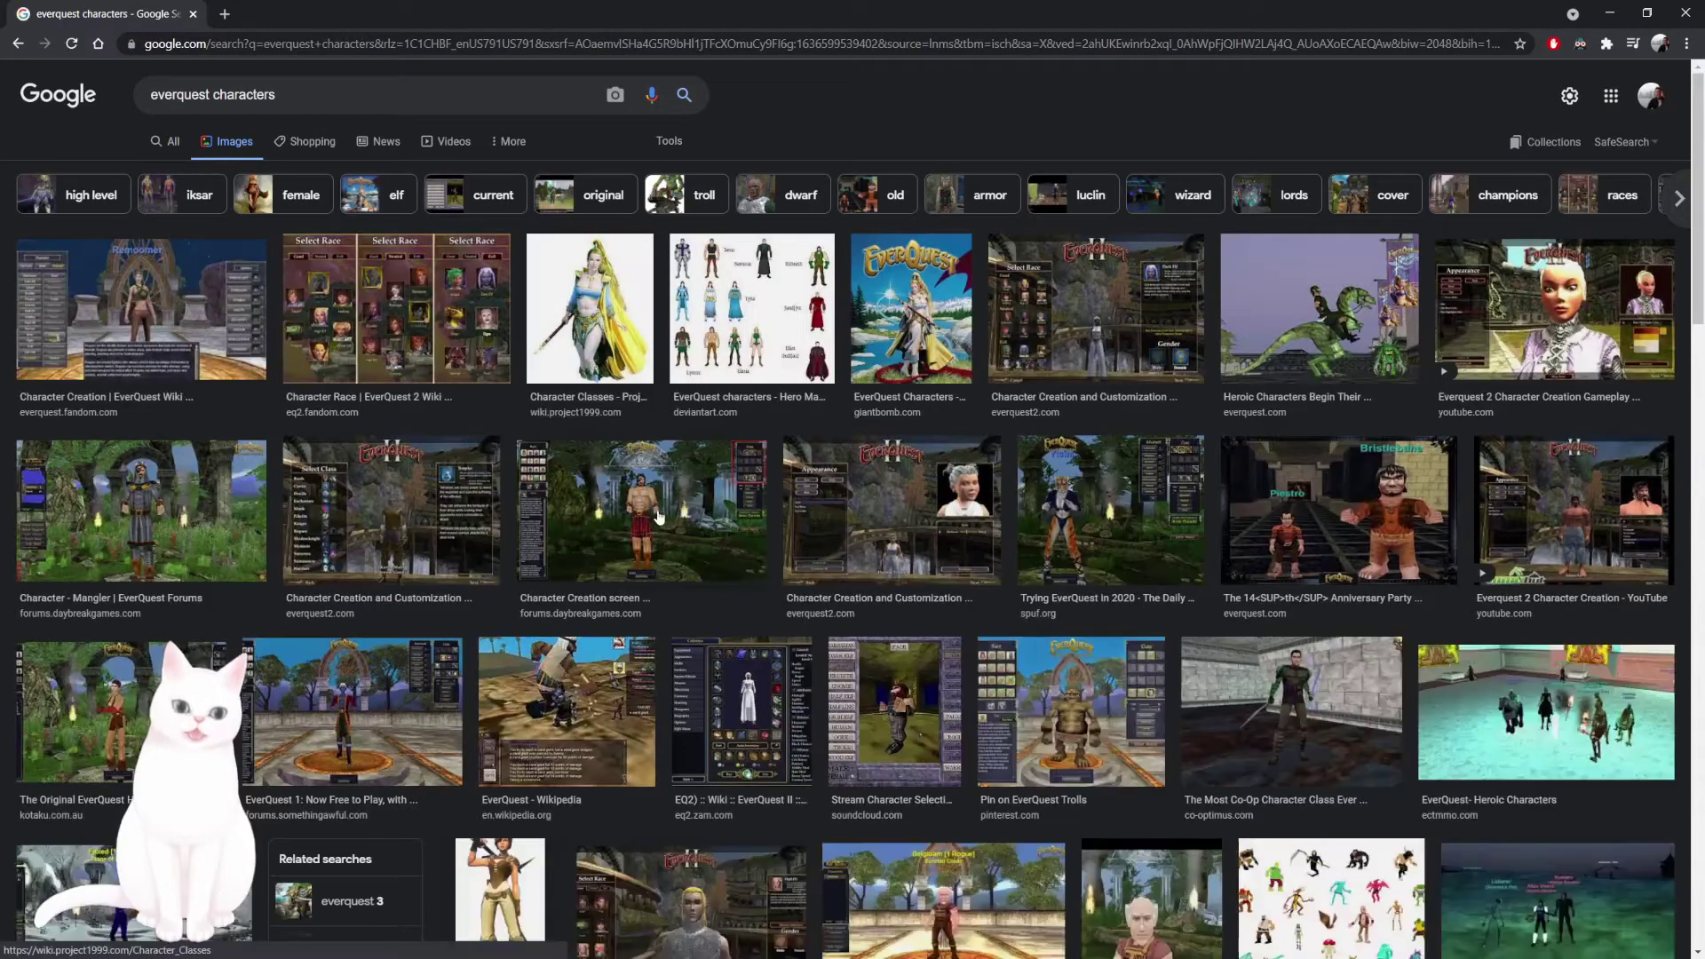
pyautogui.click(658, 515)
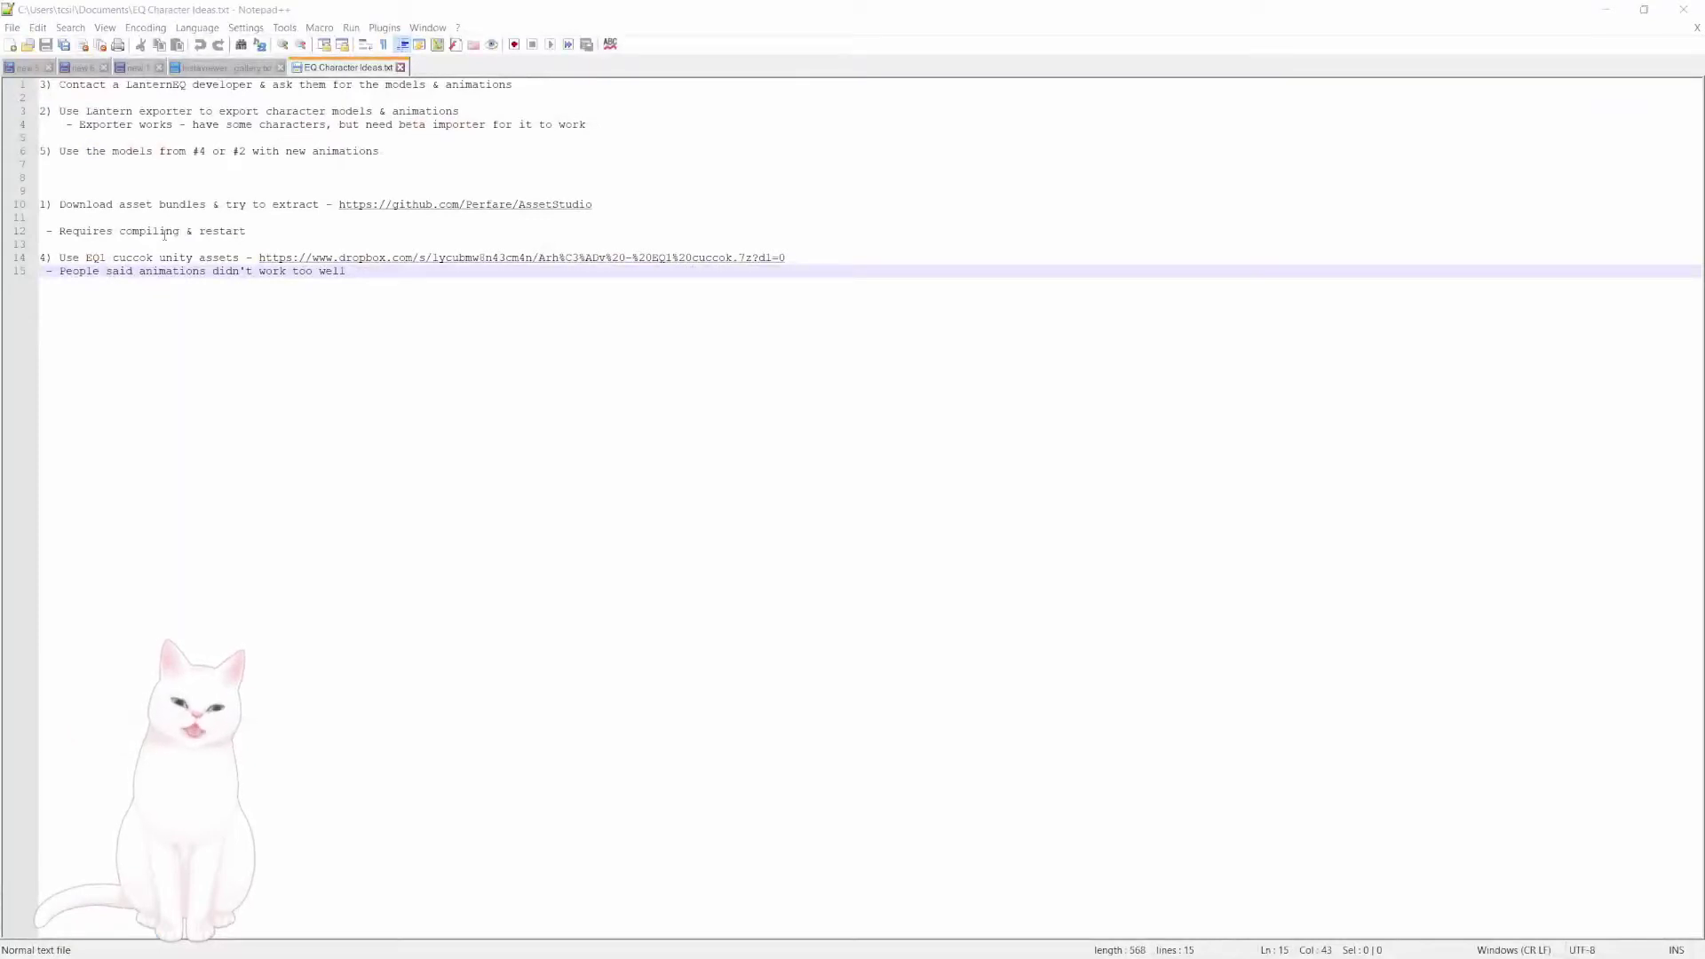
# Step: Point out the Lantern exporter idea and its beta importer note in the Notepad++ character ideas list
pyautogui.moveTo(105, 111); pyautogui.dragTo(238, 118)
pyautogui.click(200, 111)
pyautogui.click(246, 126)
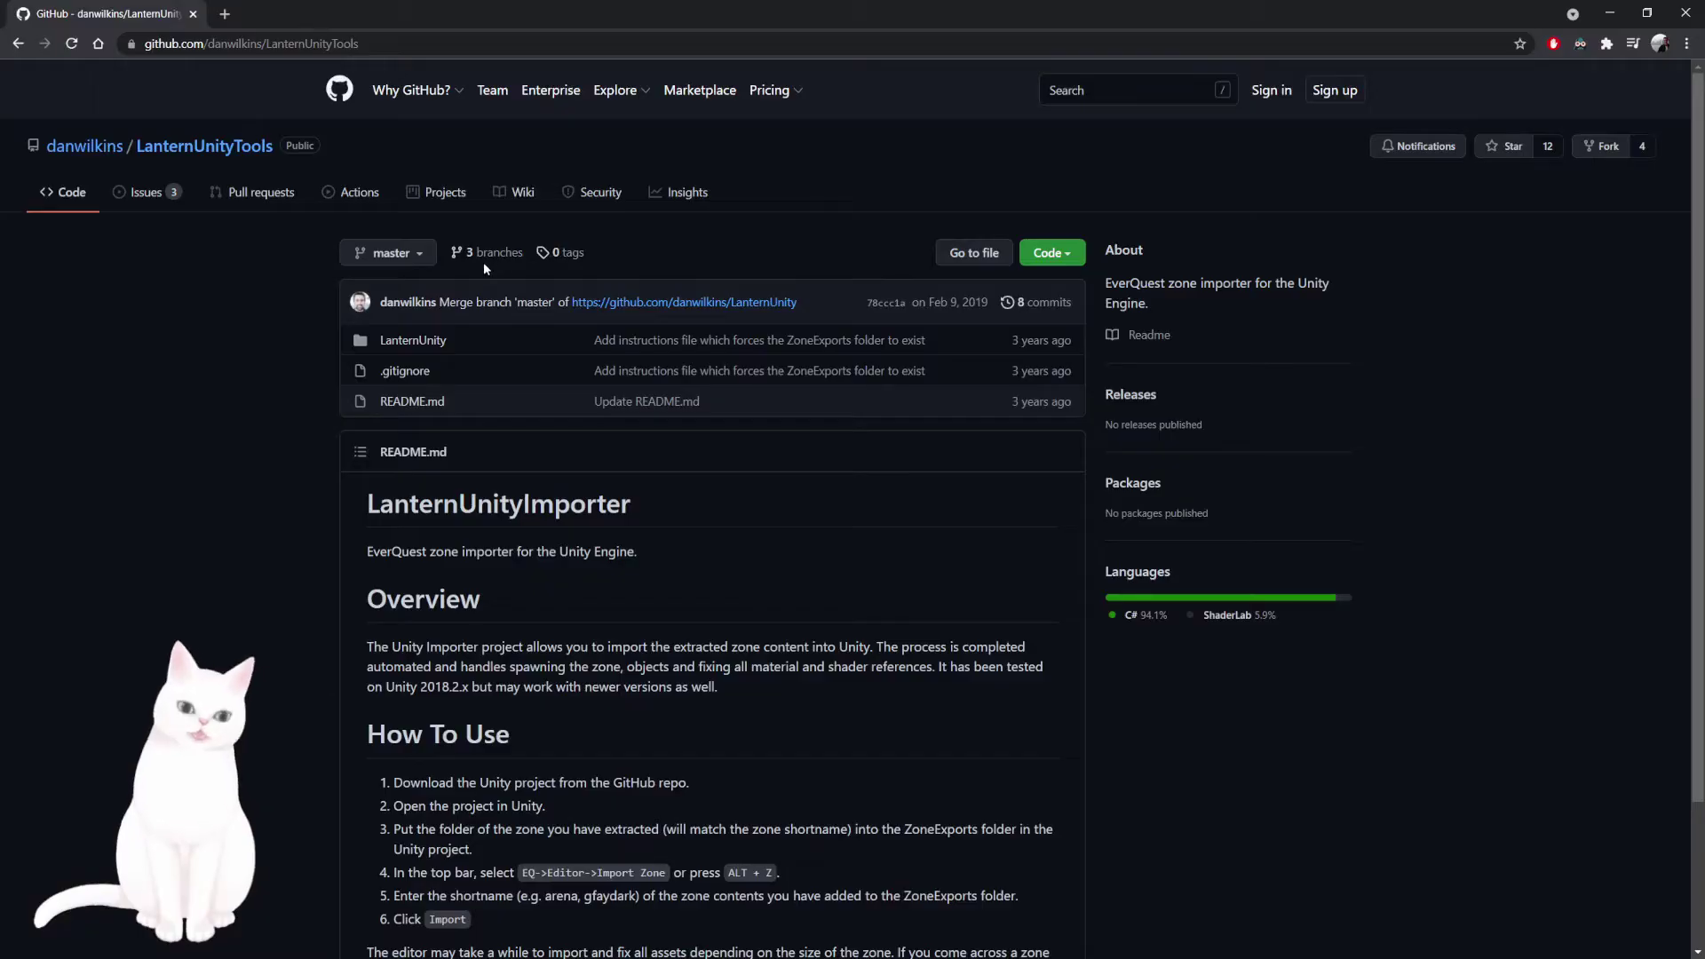
# Step: Open lanterneq.com in a new Chrome tab and read the Project Lantern description
pyautogui.hotkey('ctrl', 't')
pyautogui.write('eq.com')
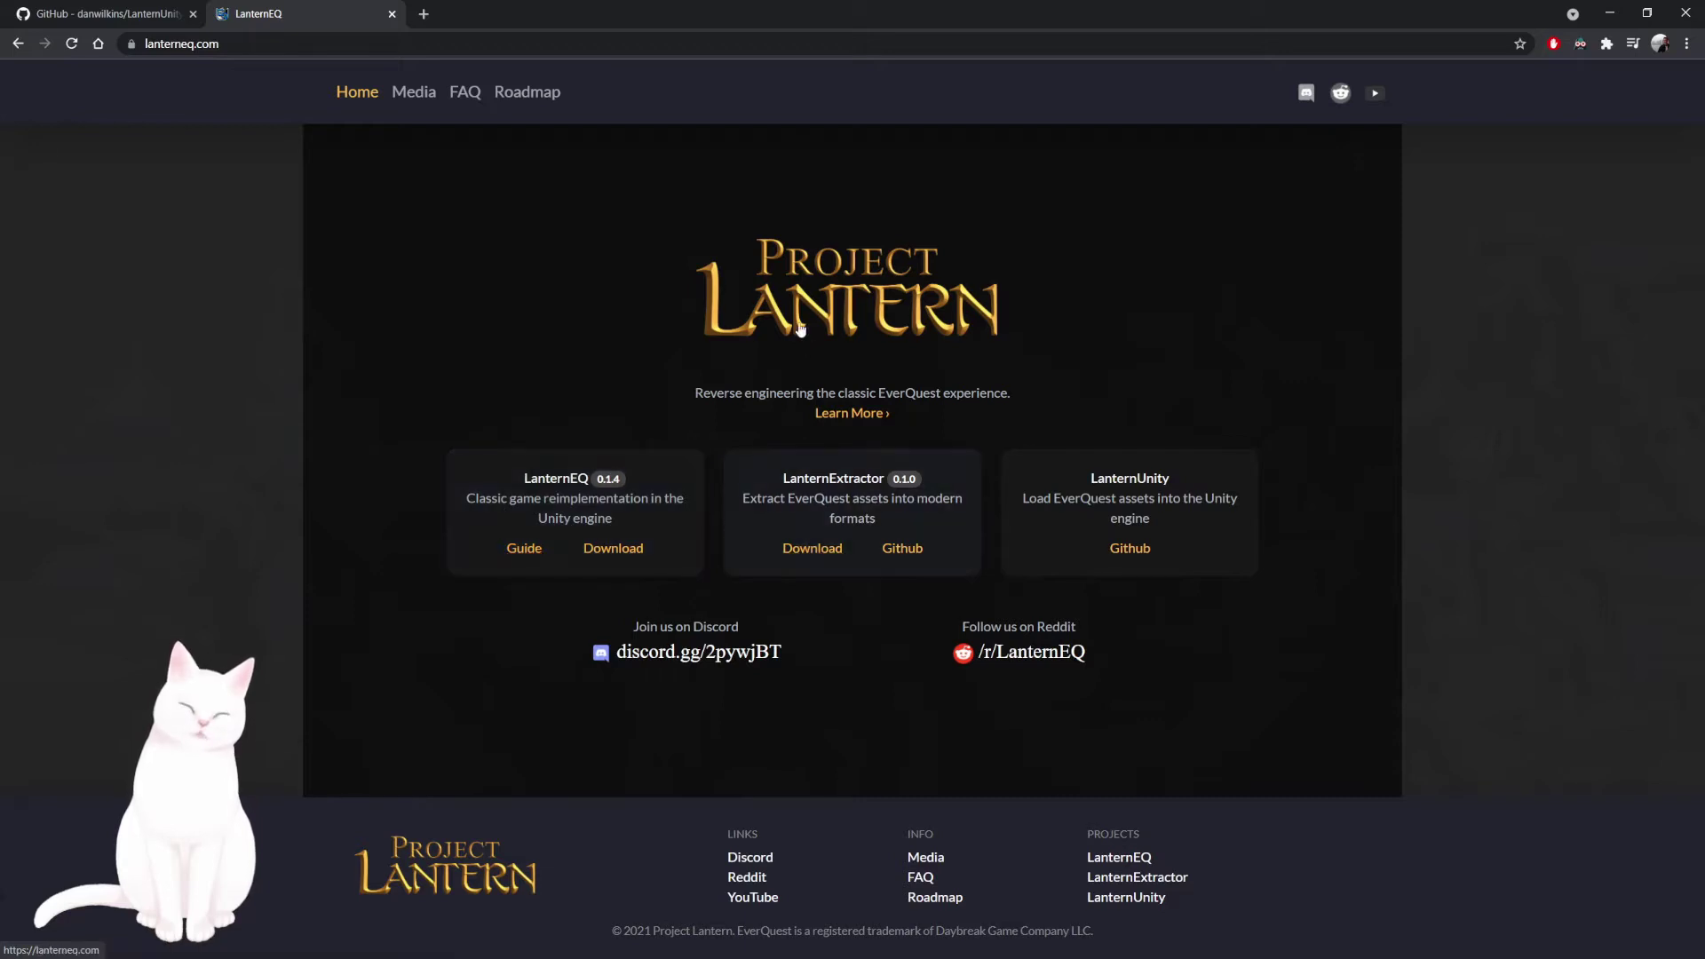
pyautogui.moveTo(702, 395); pyautogui.dragTo(897, 417)
pyautogui.click(986, 397)
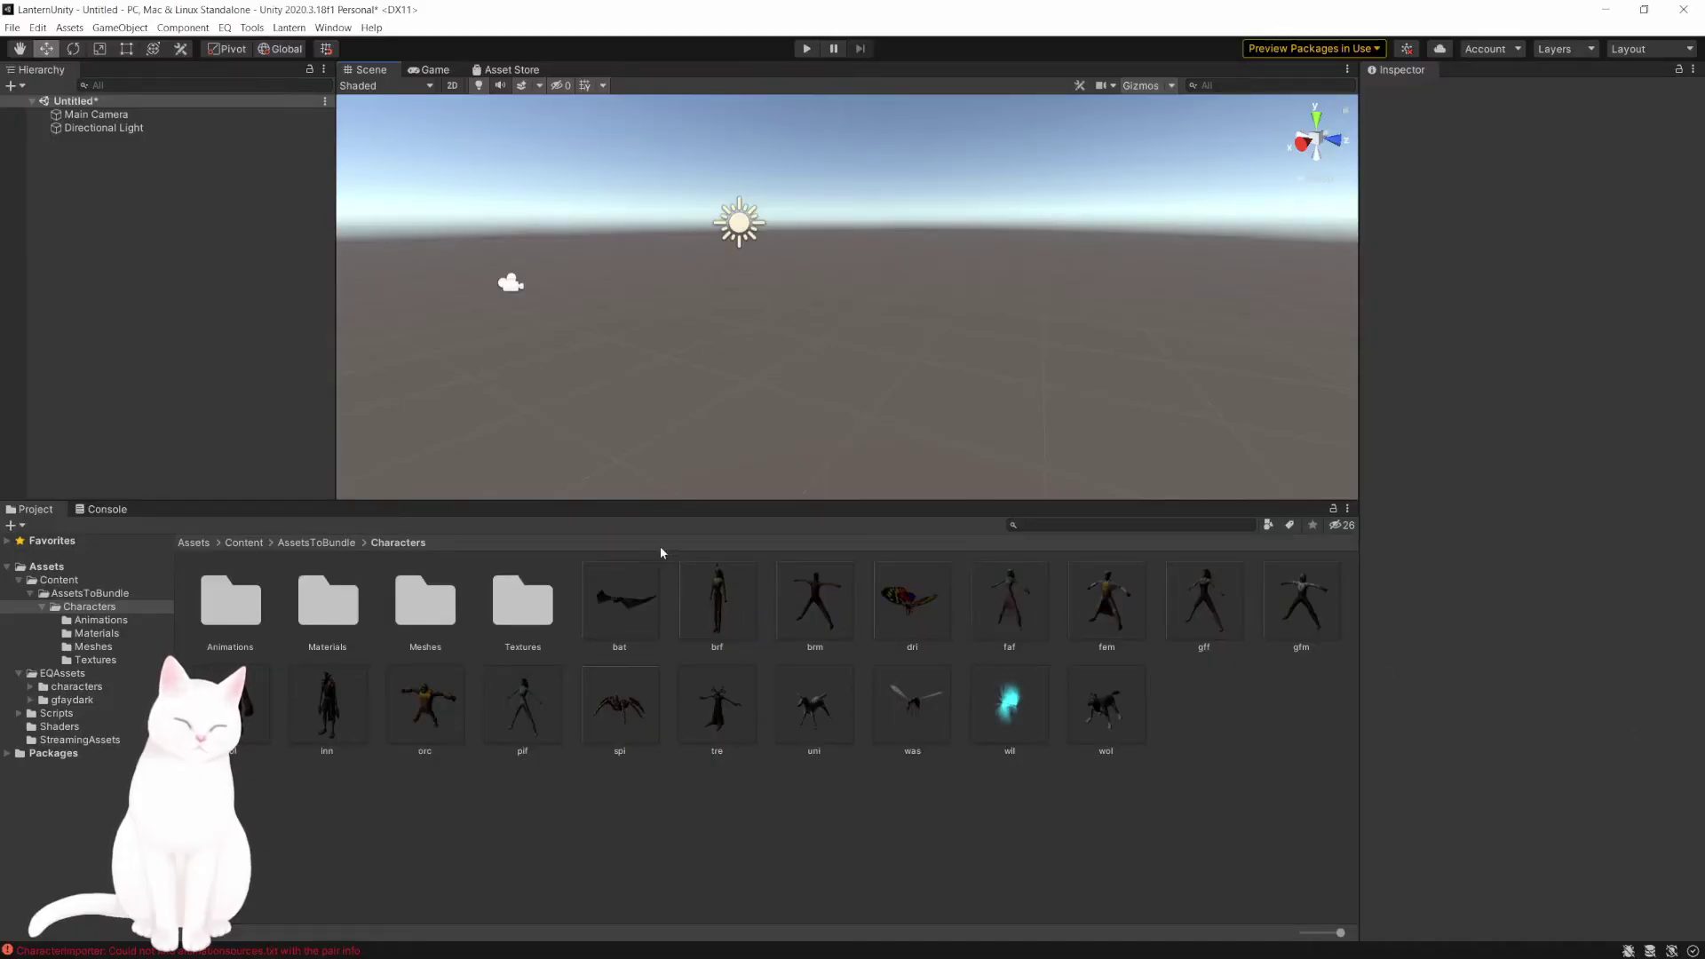
# Step: Add the bat prefab to the Unity scene and preview its animation in Play mode
pyautogui.moveTo(642, 620); pyautogui.dragTo(855, 177)
pyautogui.scroll(-3, 860, 344)
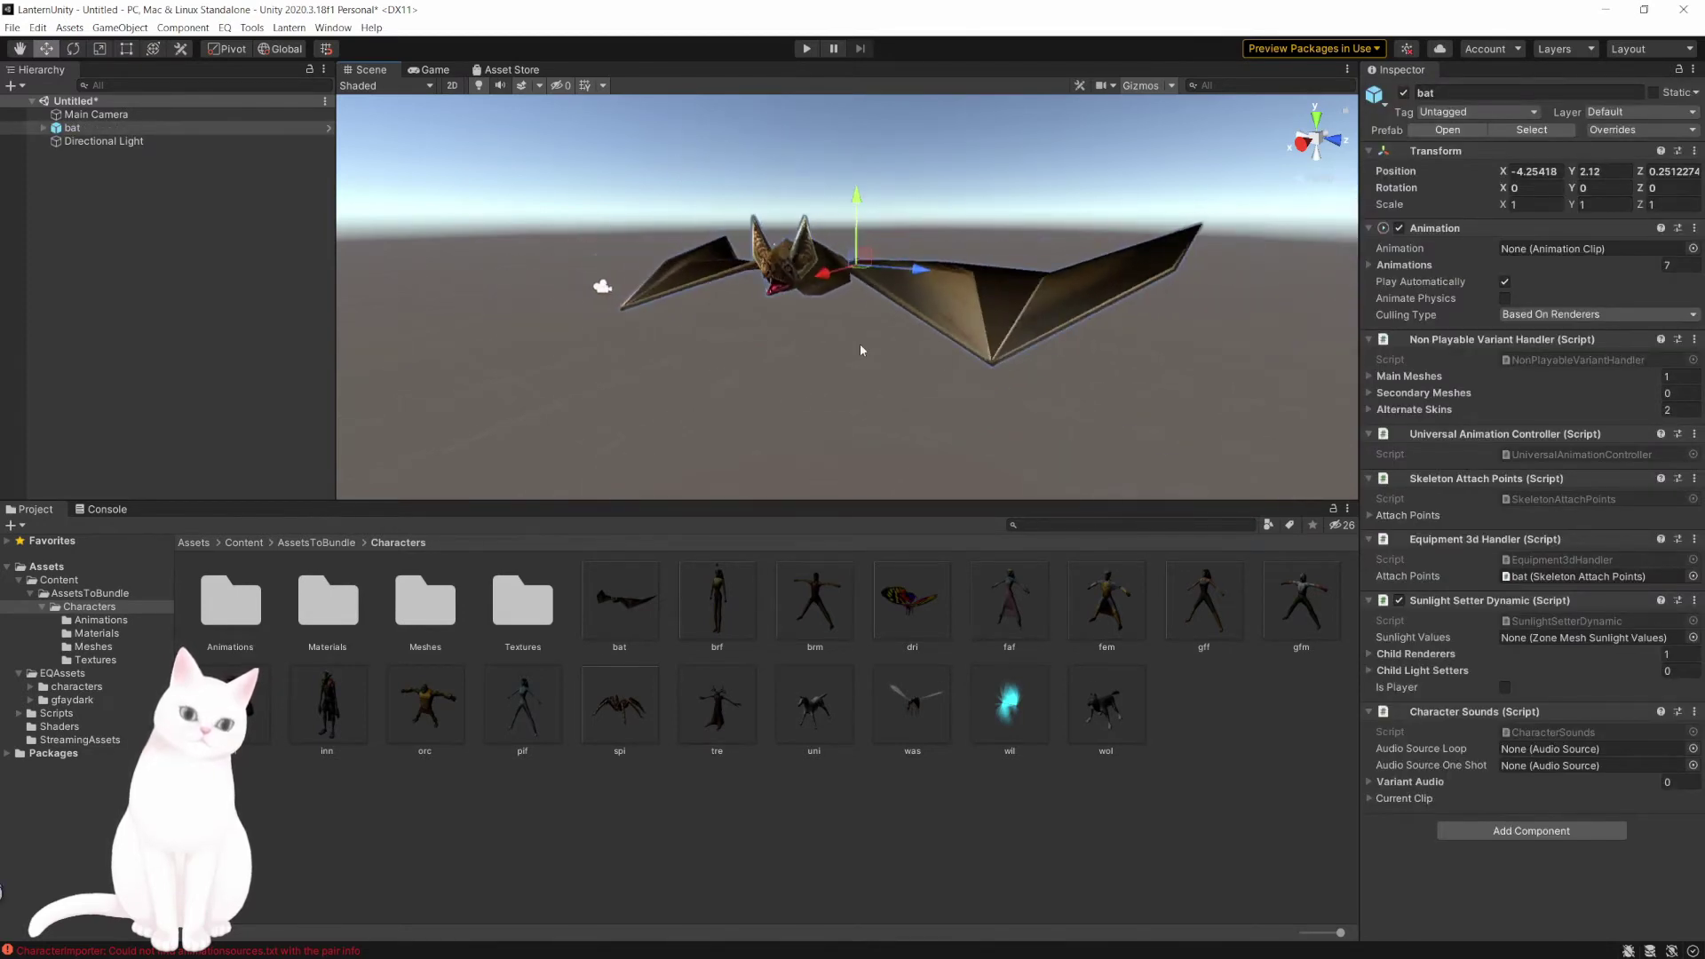
pyautogui.click(806, 49)
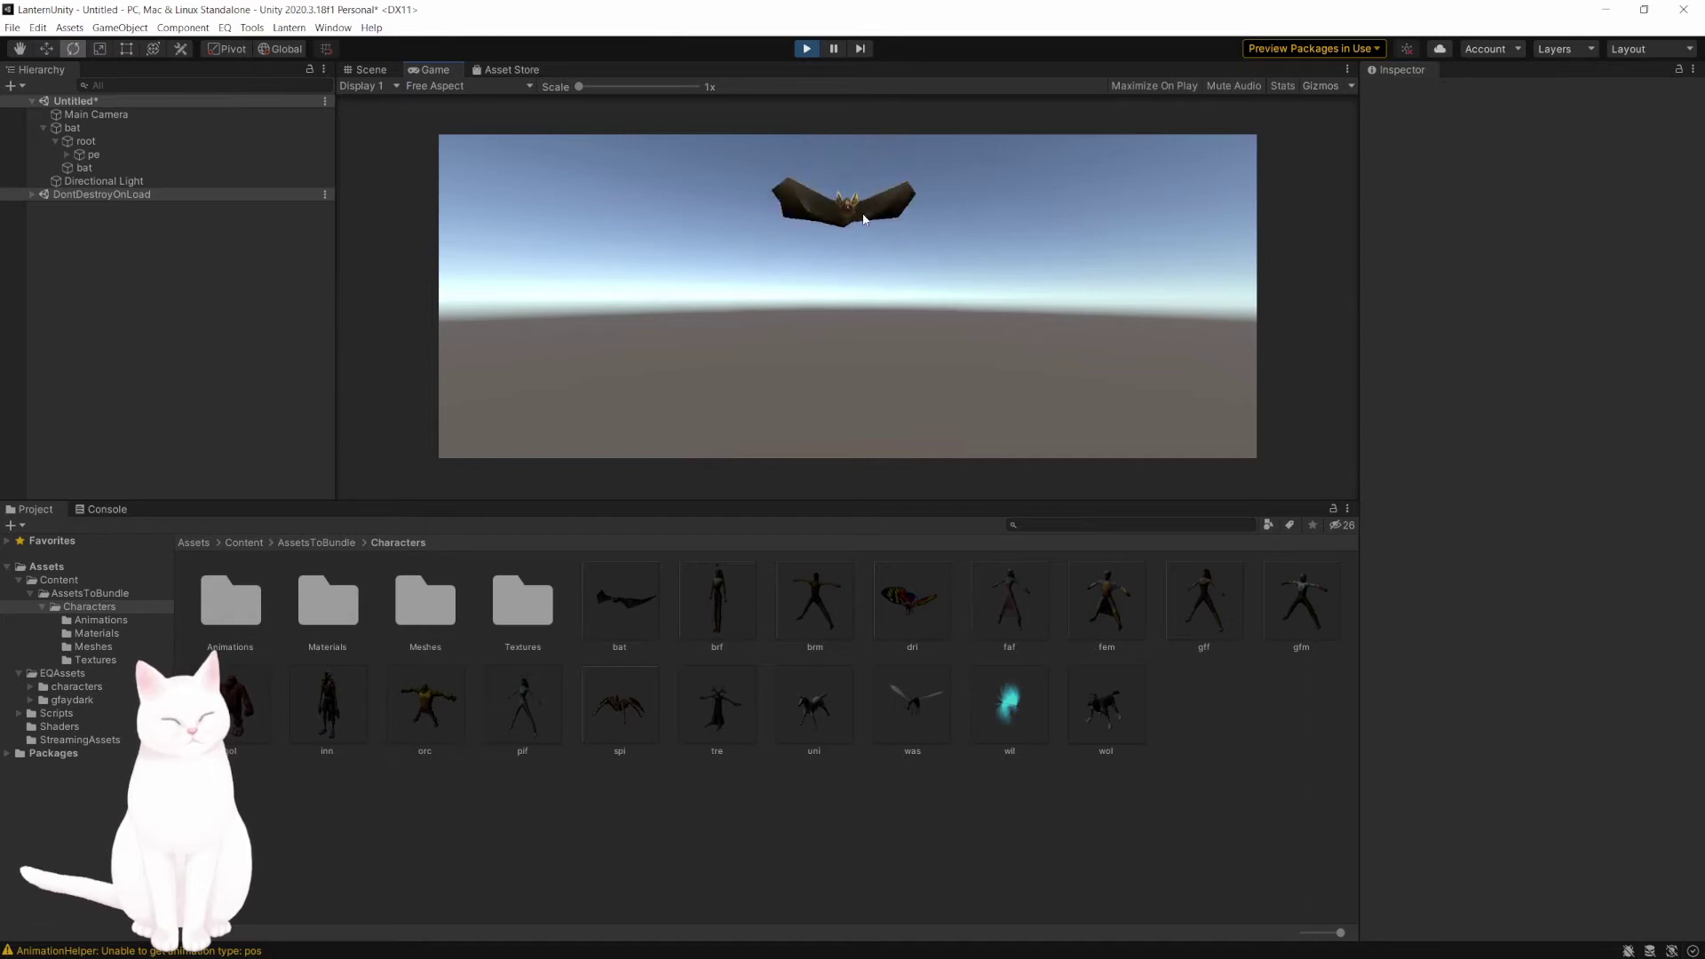
pyautogui.hotkey('ctrl', 'p')
# Step: Add the spi prefab to the scene beside the bat and run the scene in Play mode
pyautogui.click(619, 708)
pyautogui.moveTo(597, 708); pyautogui.dragTo(1090, 235)
pyautogui.click(808, 50)
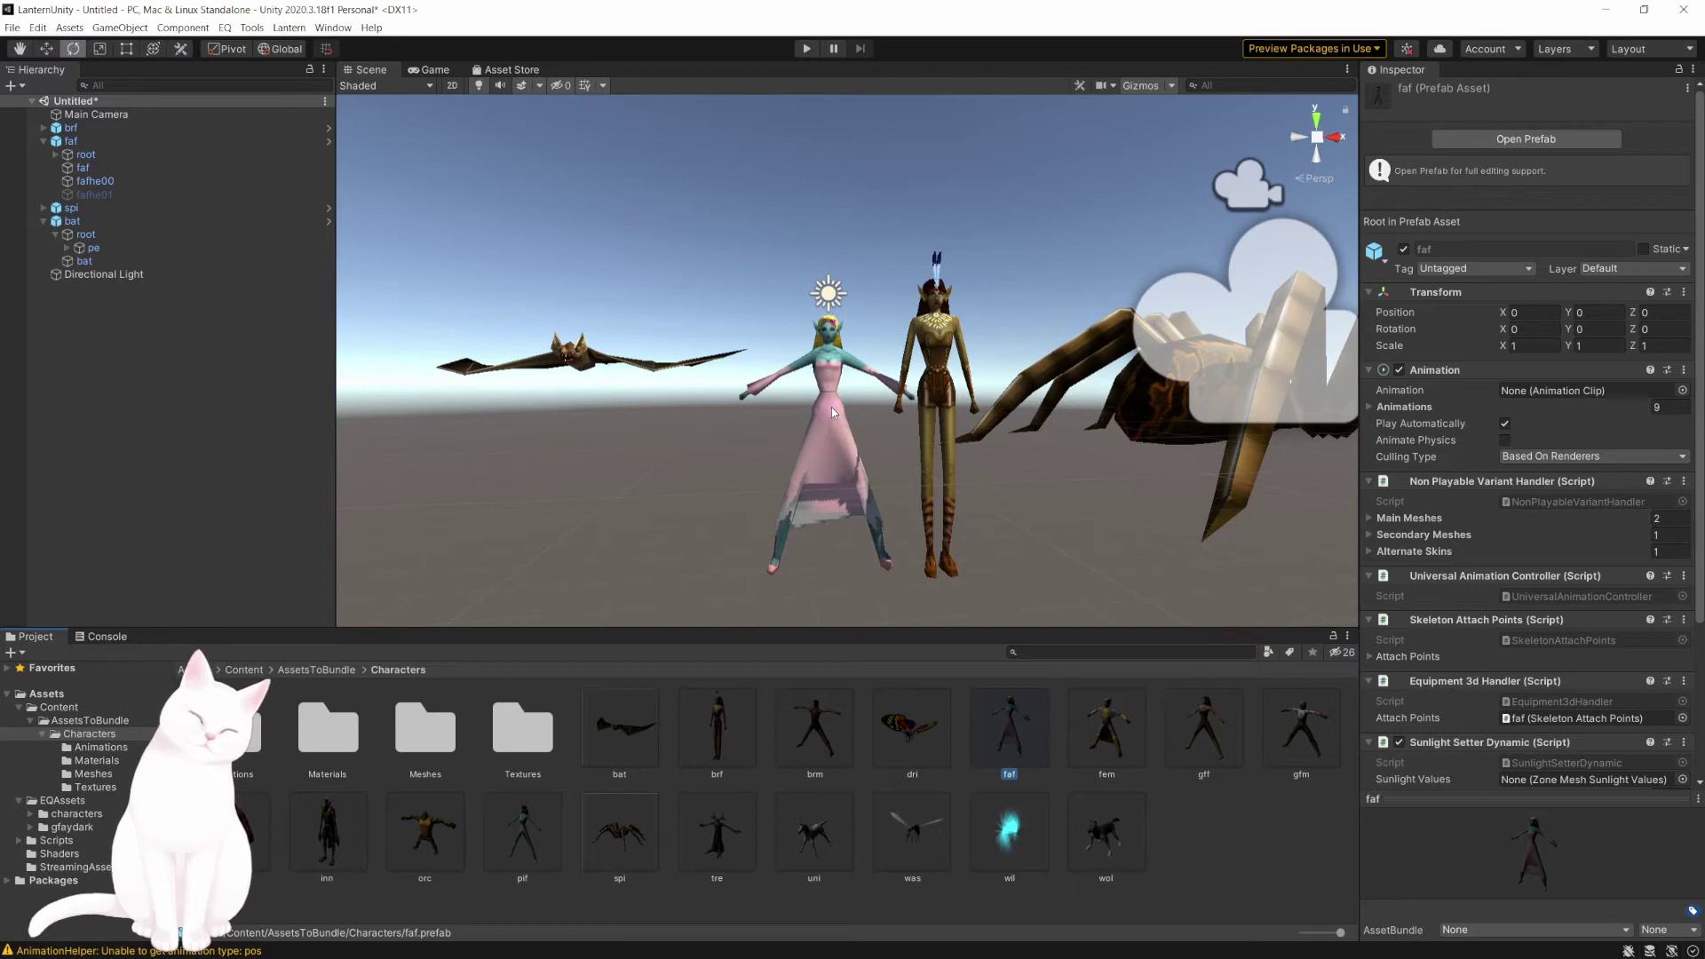
# Step: Add the brm prefab between the bat and the faf character, and delete the duplicate brf character
pyautogui.click(936, 349)
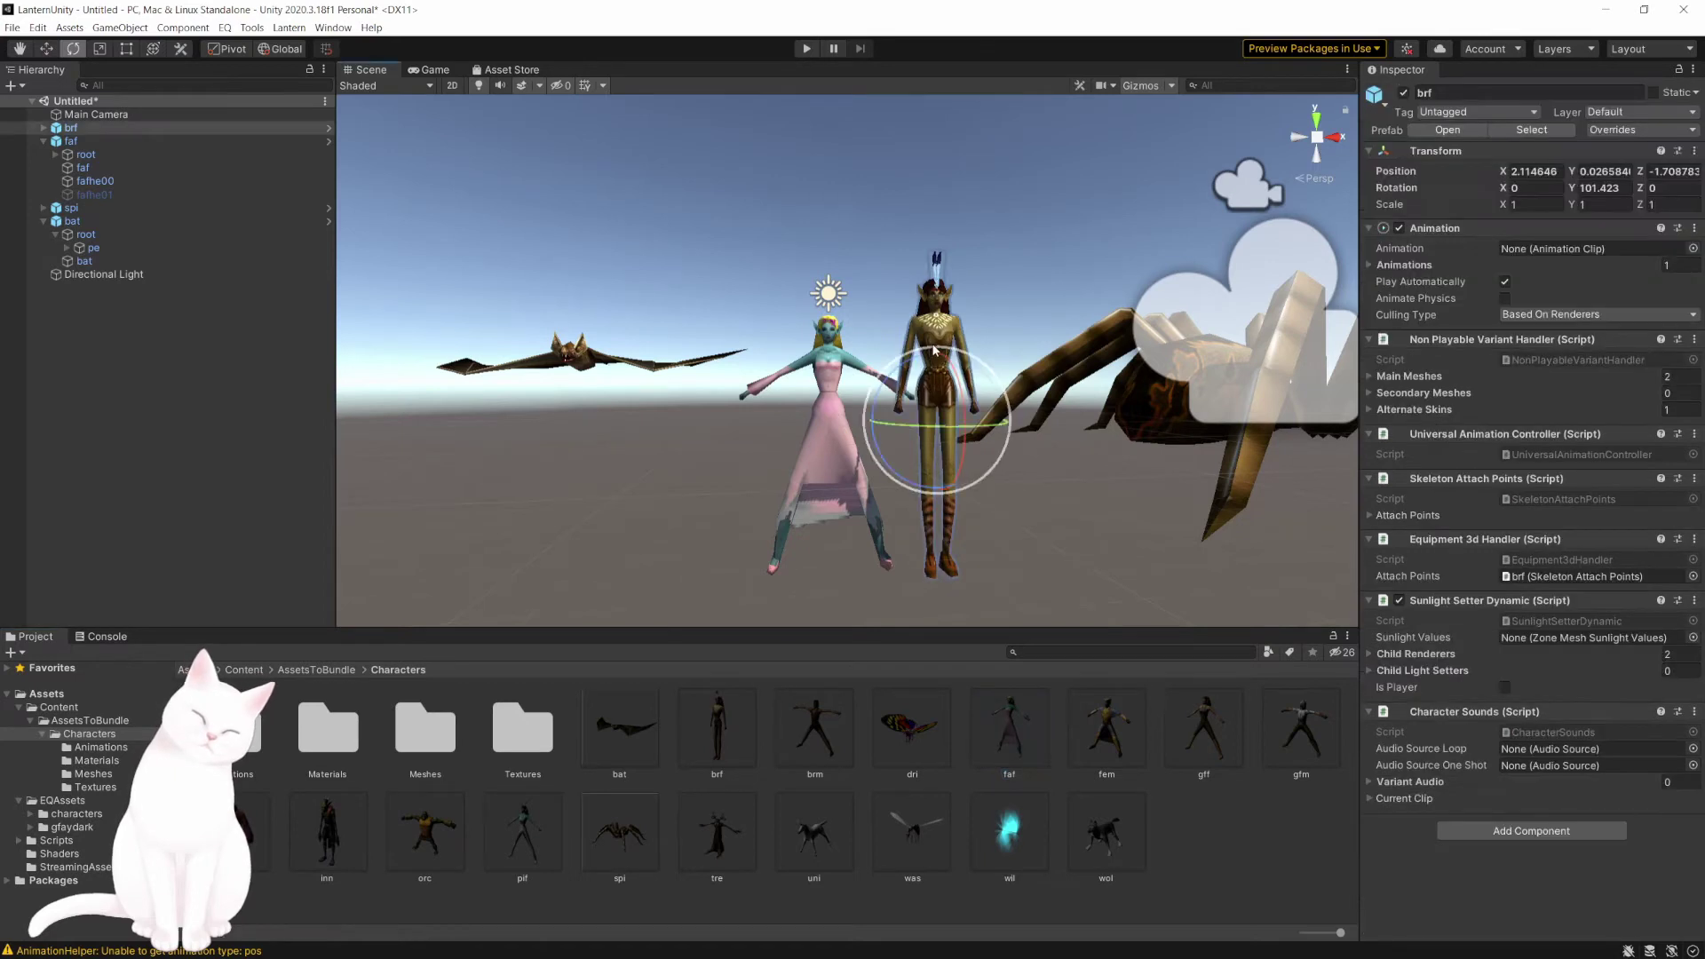
pyautogui.click(823, 439)
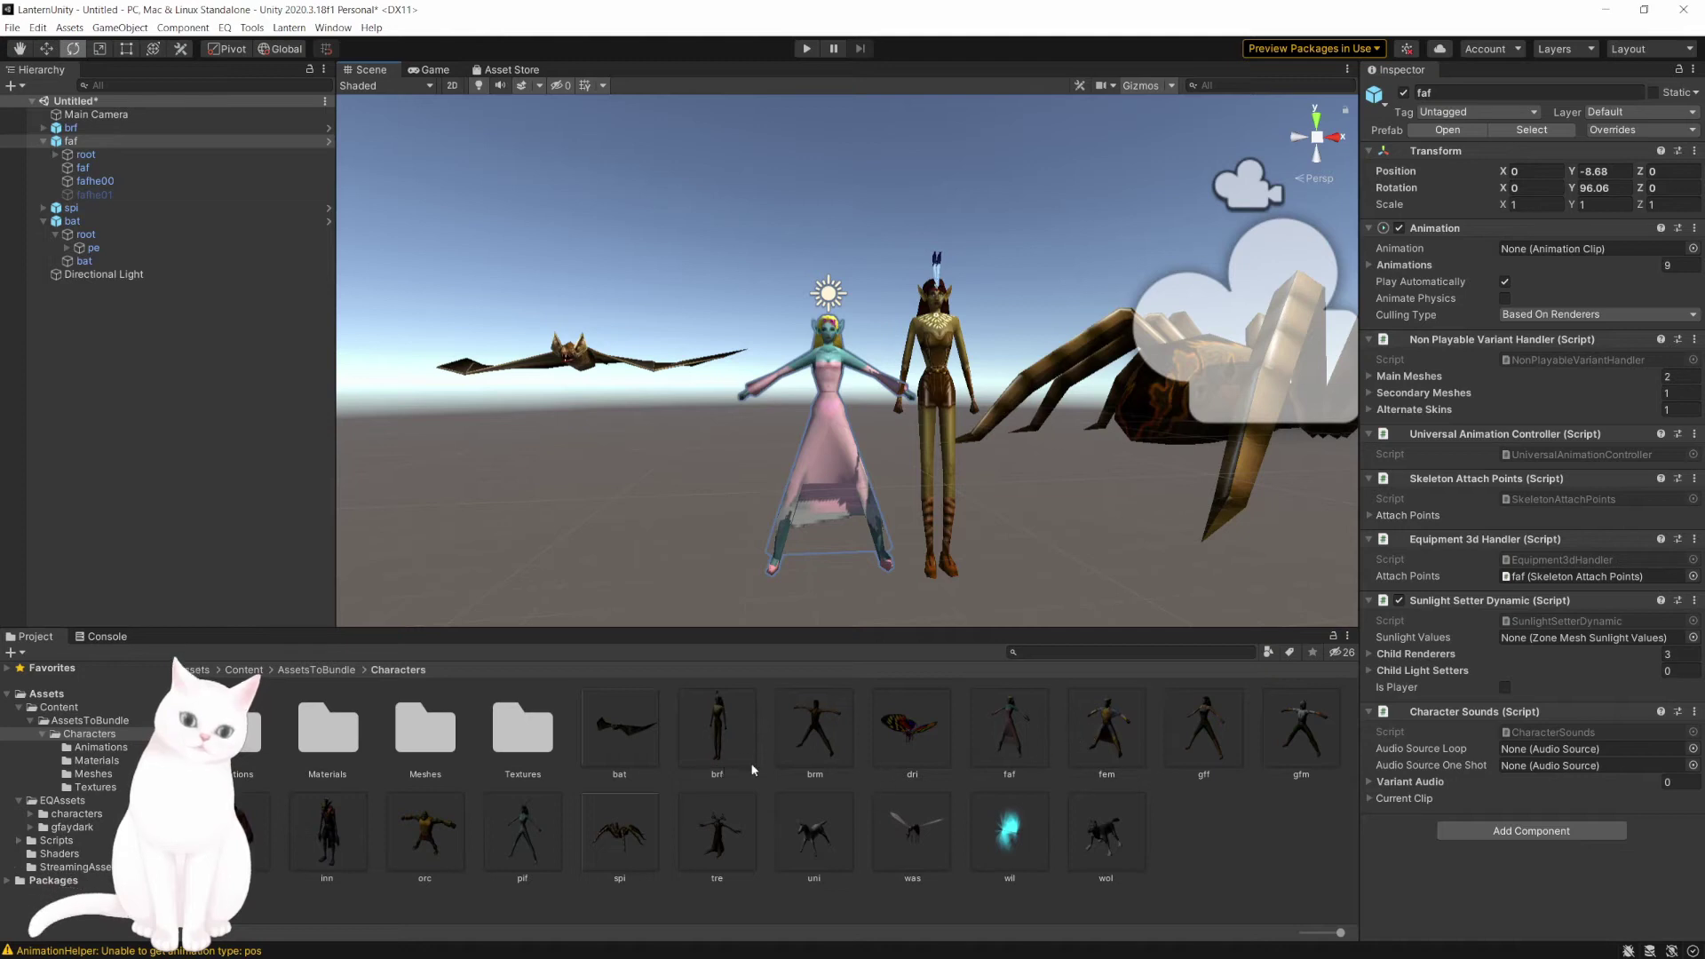
pyautogui.moveTo(714, 744); pyautogui.dragTo(594, 416)
pyautogui.moveTo(821, 737); pyautogui.dragTo(582, 485)
pyautogui.click(582, 409)
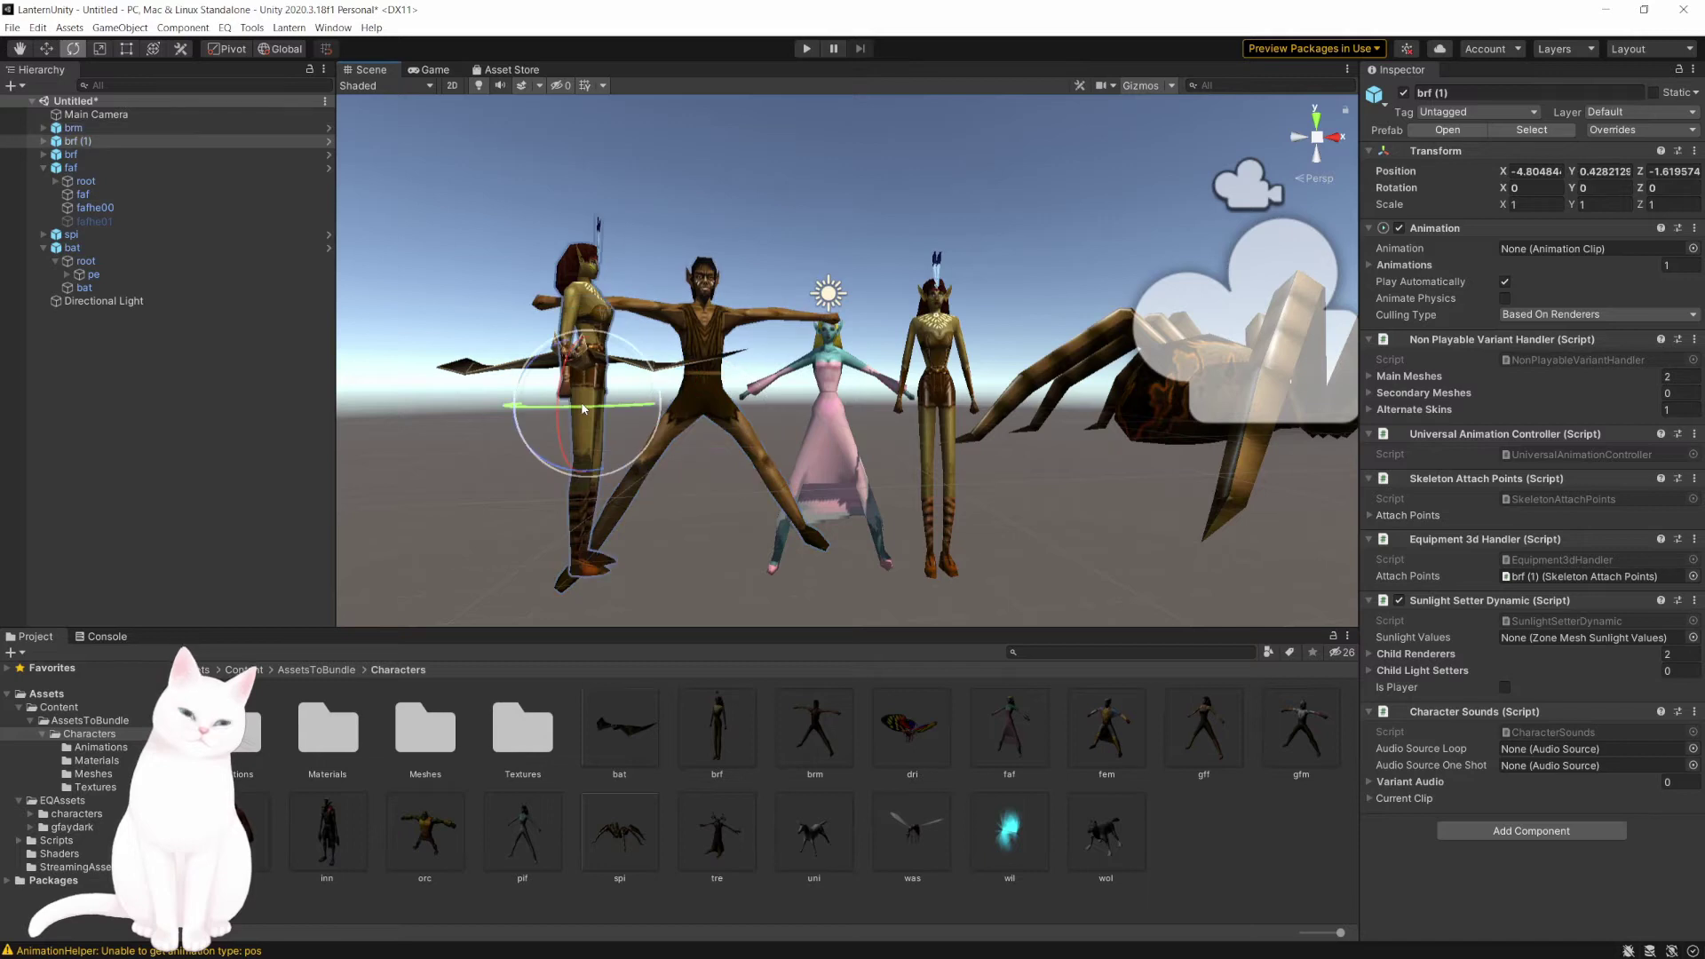
pyautogui.press('Delete')
# Step: Add the fem, gol, inn, orc, pif and tre prefabs to the character lineup and preview their animations in Play mode
pyautogui.click(1204, 728)
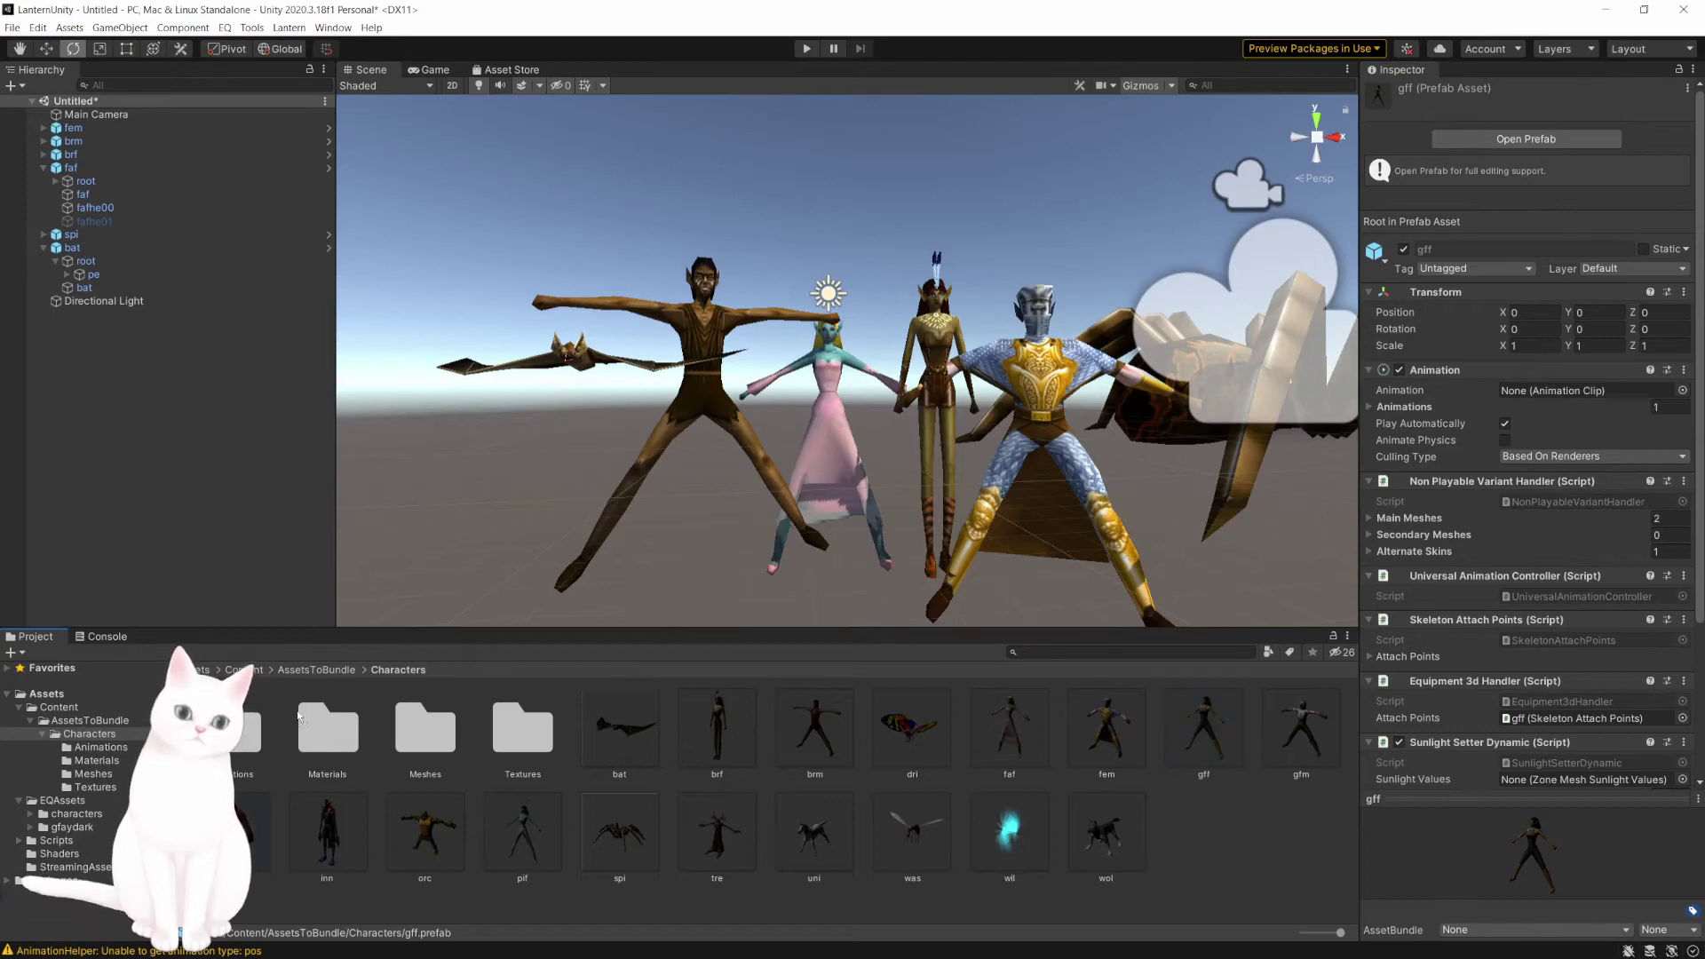
pyautogui.moveTo(431, 822); pyautogui.dragTo(517, 432)
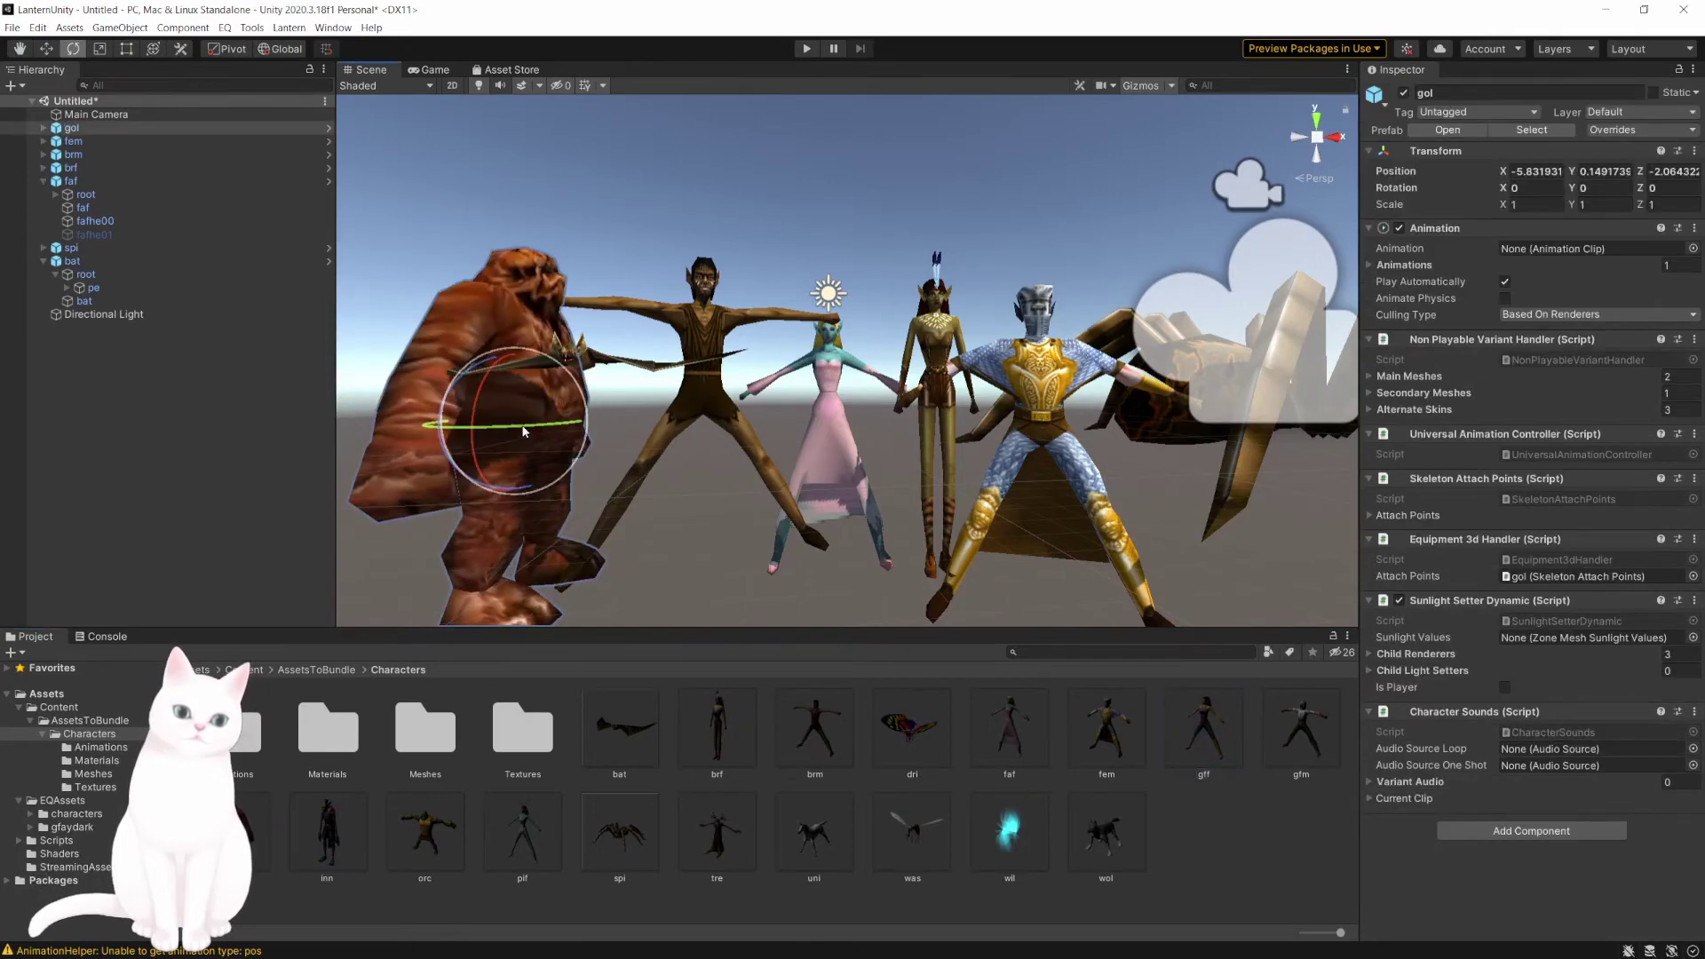
pyautogui.click(327, 833)
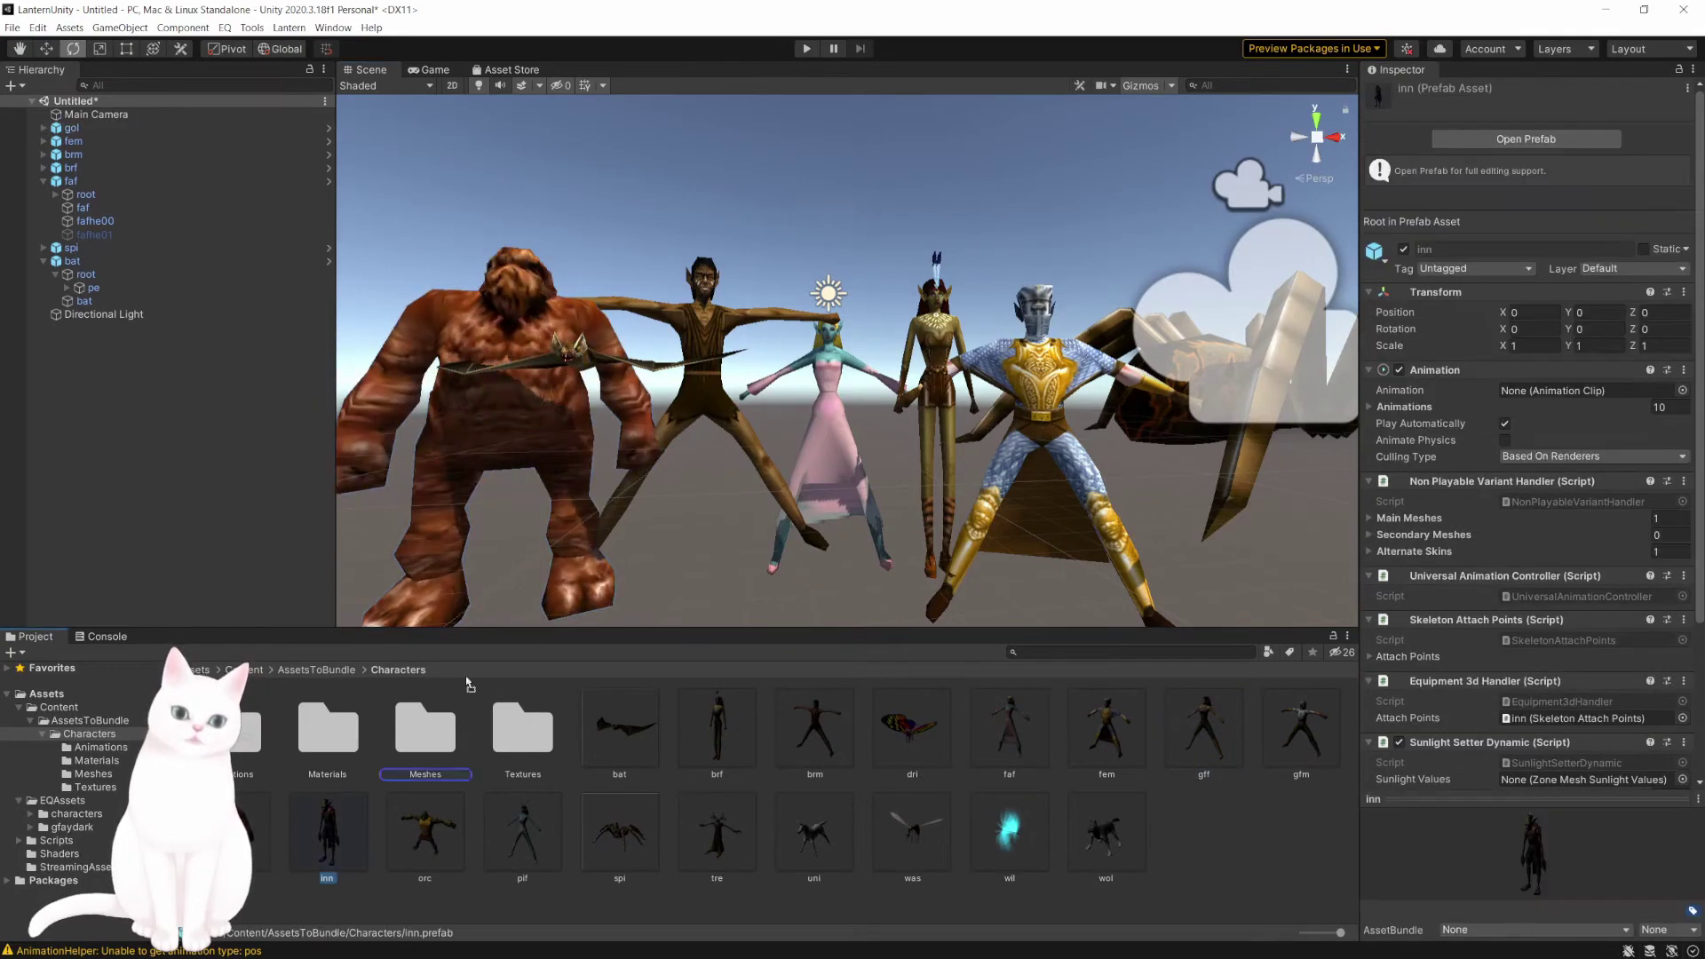
pyautogui.moveTo(556, 602); pyautogui.dragTo(675, 462)
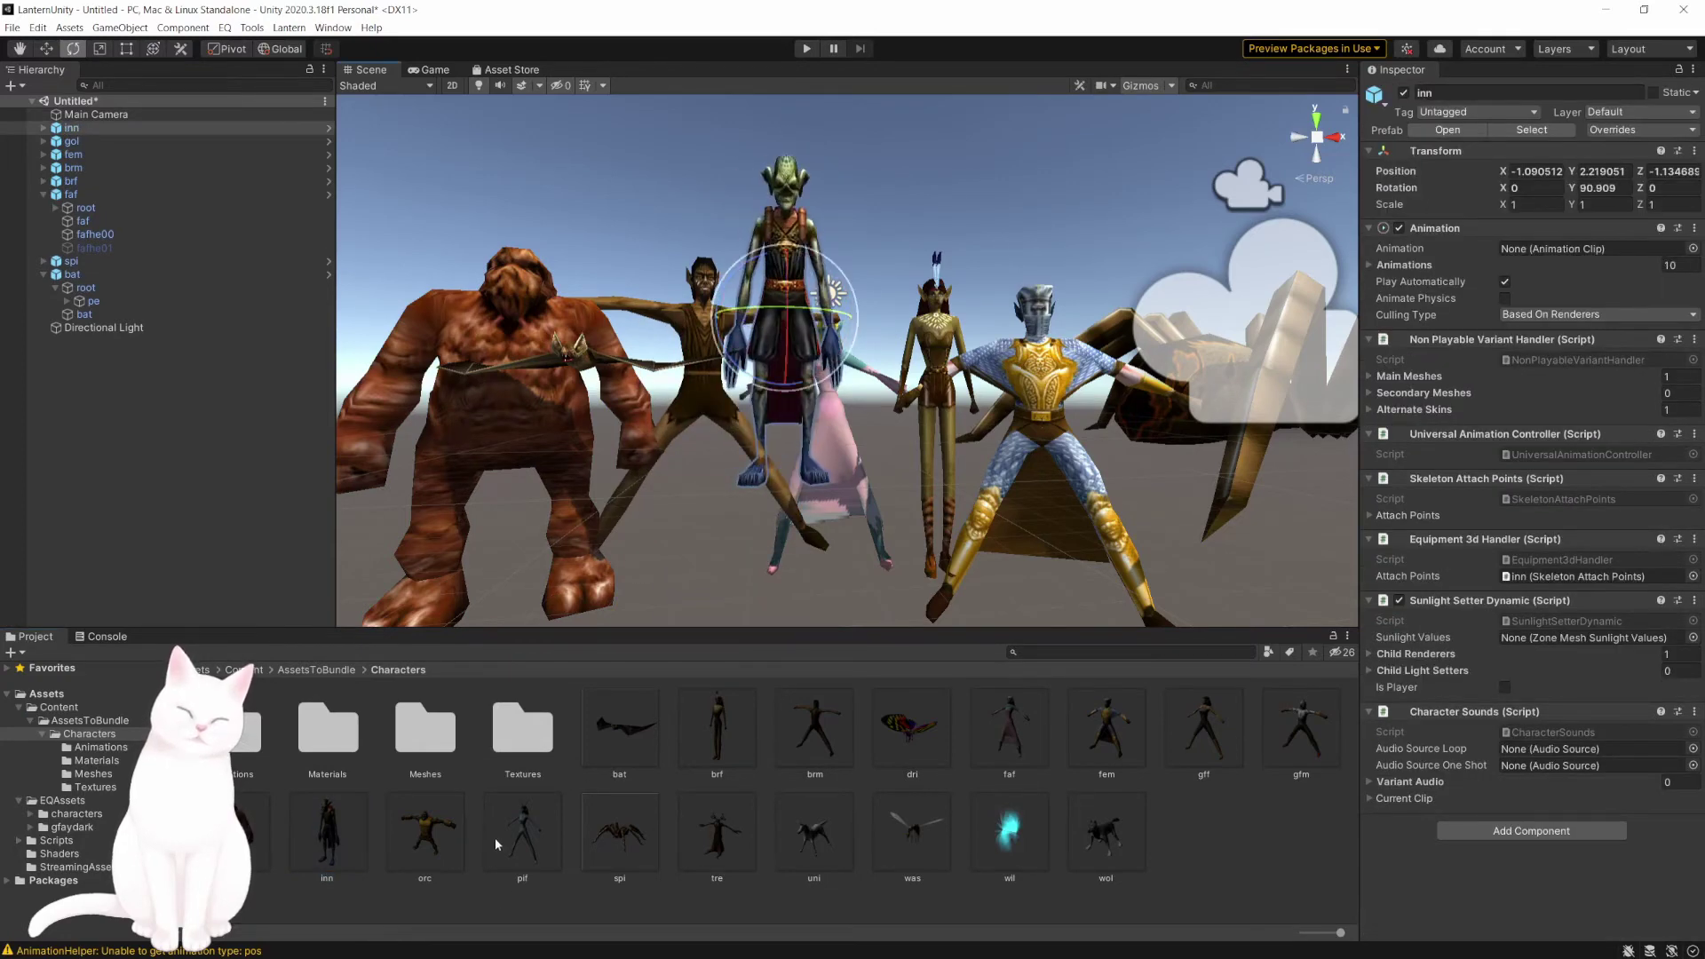
pyautogui.moveTo(434, 833); pyautogui.dragTo(538, 423)
pyautogui.click(806, 48)
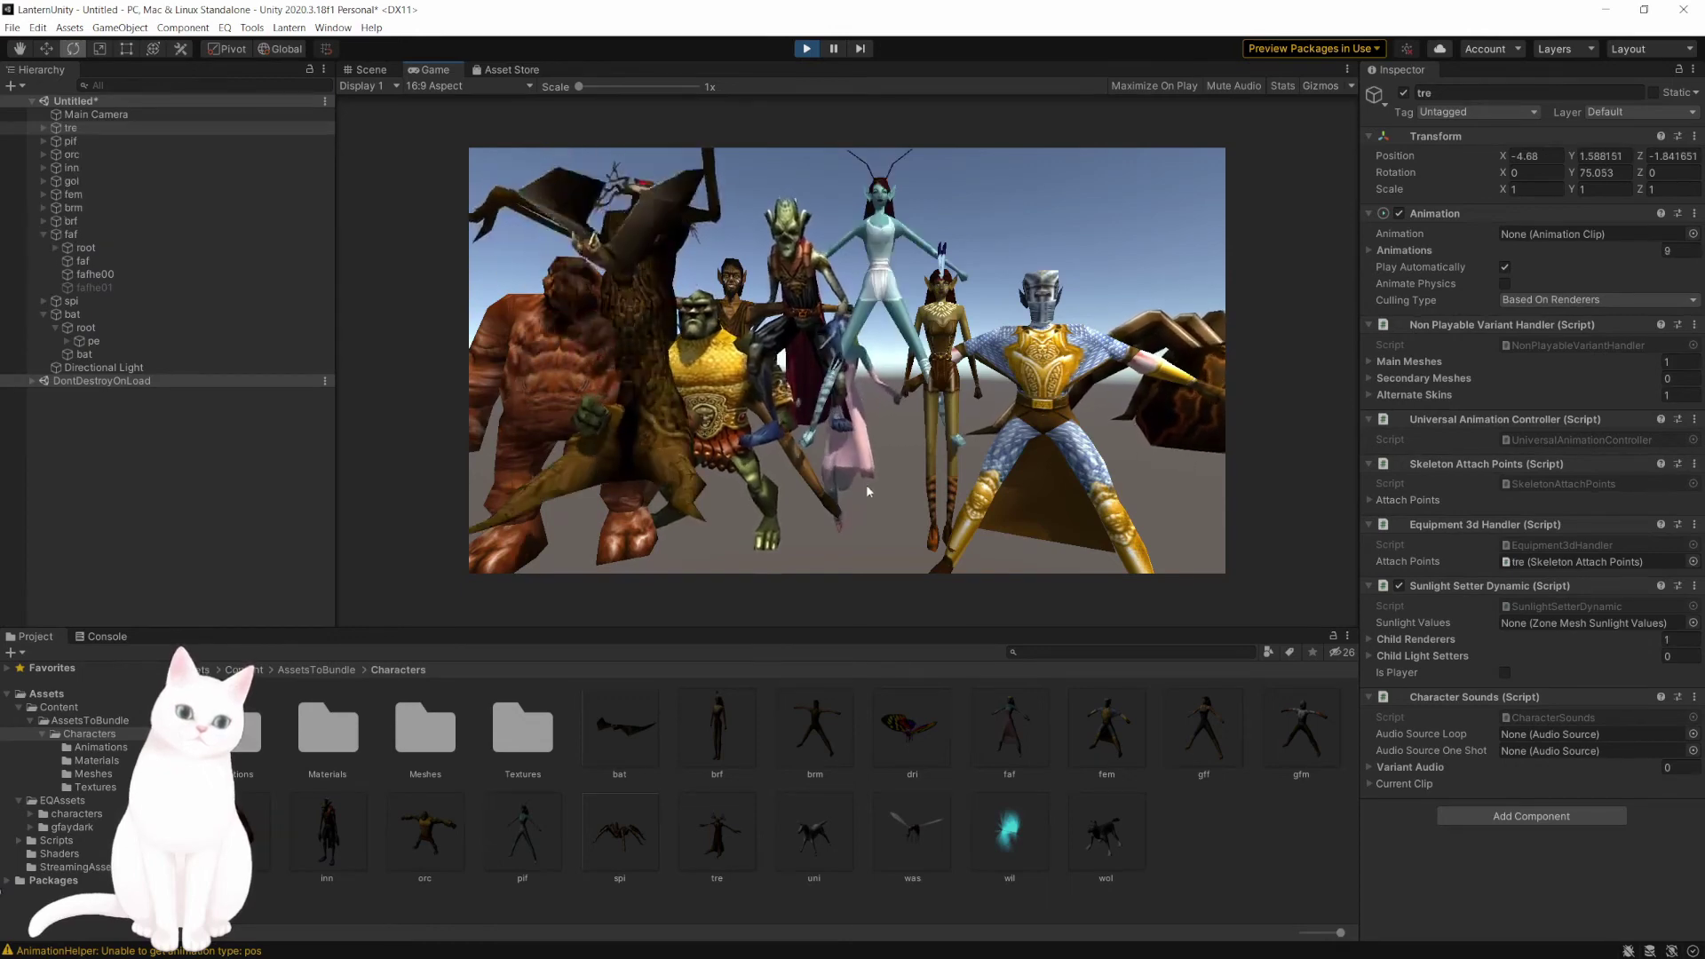
pyautogui.click(806, 49)
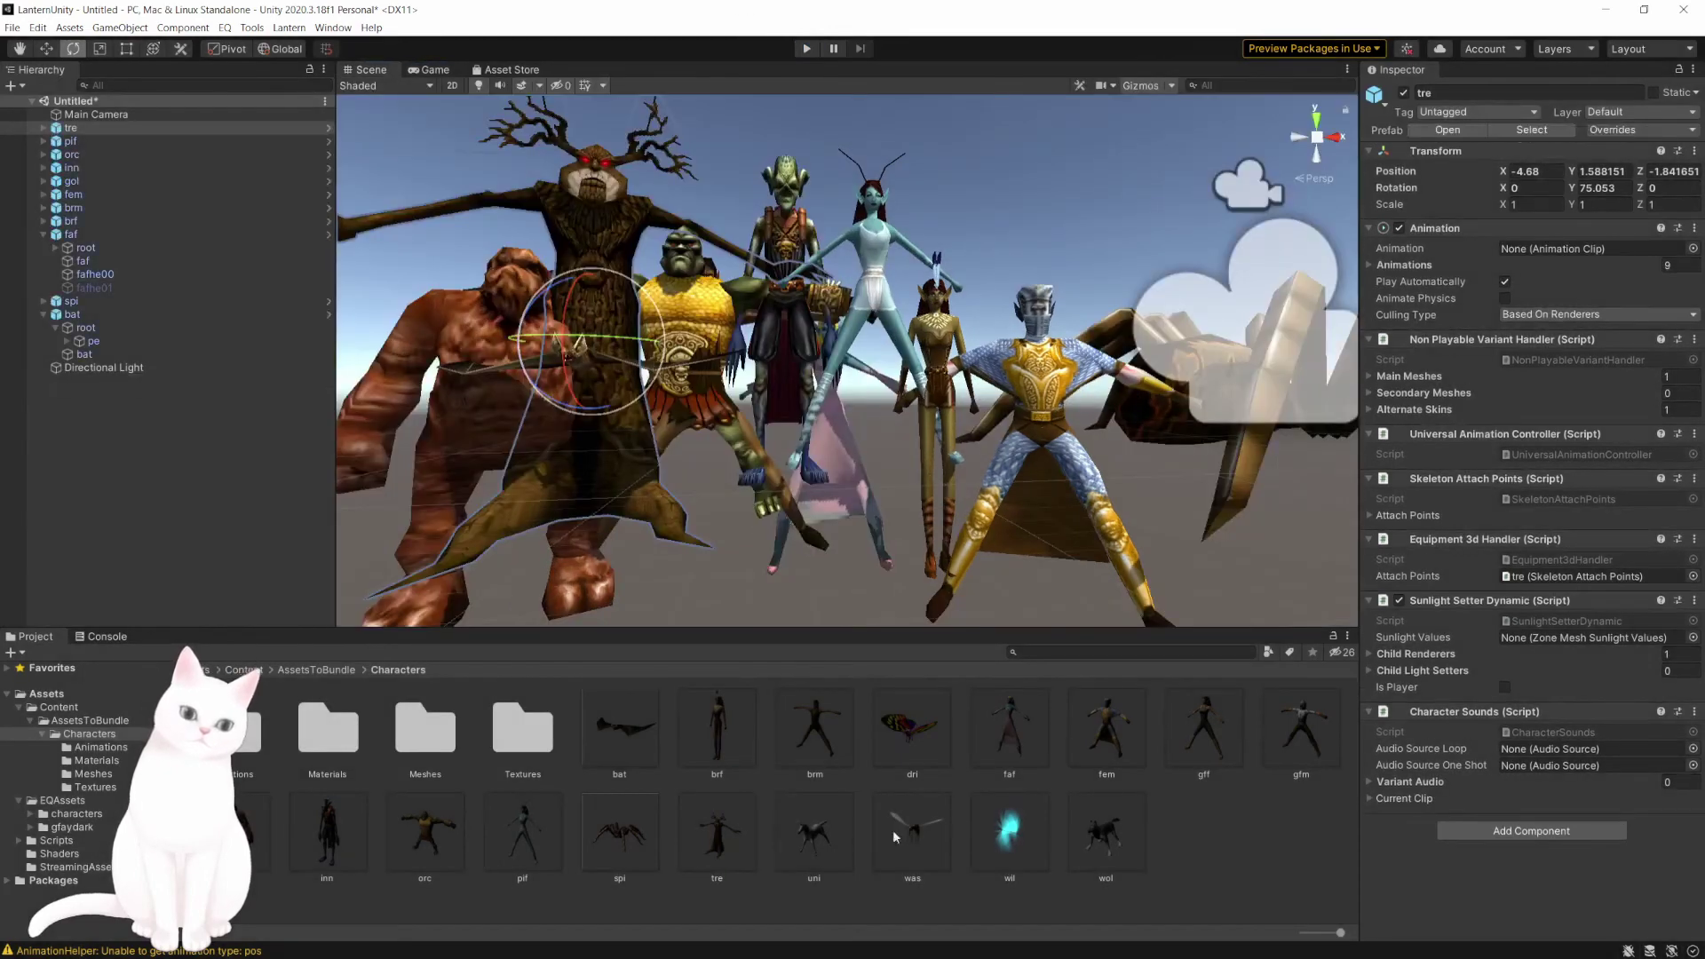
# Step: Add the uni prefab, move it back to X 8.66, Z 7.73, and shift the fem character towards the spider
pyautogui.moveTo(813, 844); pyautogui.dragTo(606, 446)
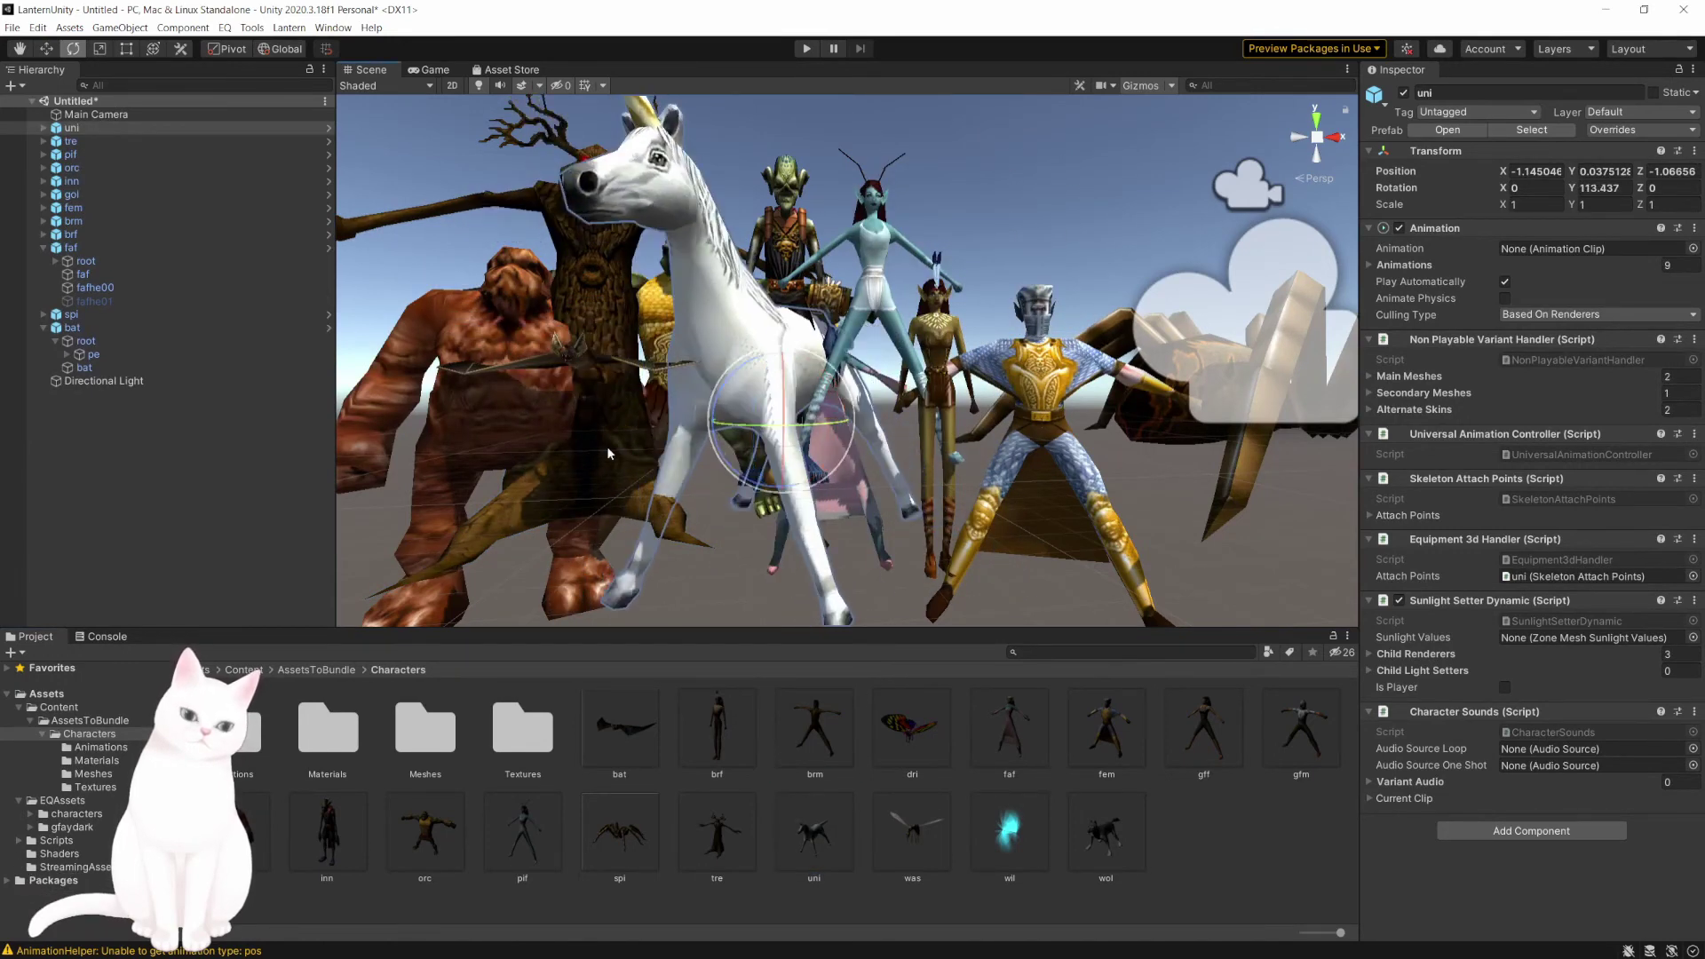
pyautogui.press('w')
pyautogui.moveTo(845, 421); pyautogui.dragTo(1294, 483)
pyautogui.click(1062, 367)
pyautogui.click(1007, 352)
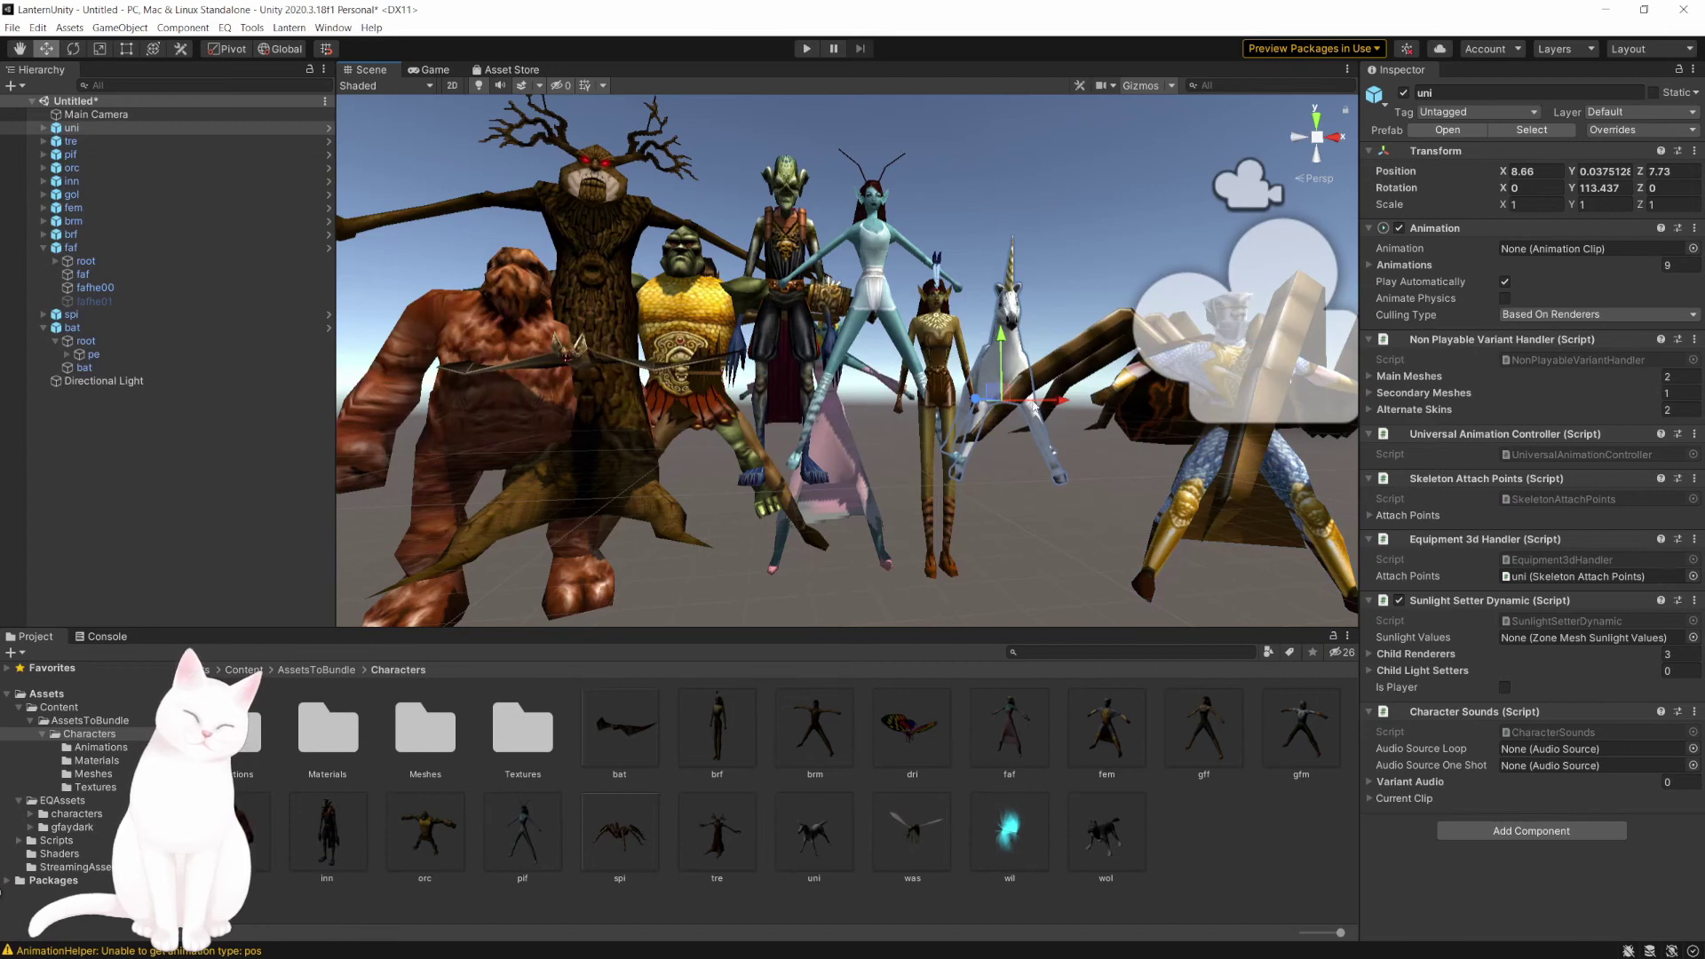
# Step: Rotate the unicorn to about 73.4° around the Y axis
pyautogui.press('e')
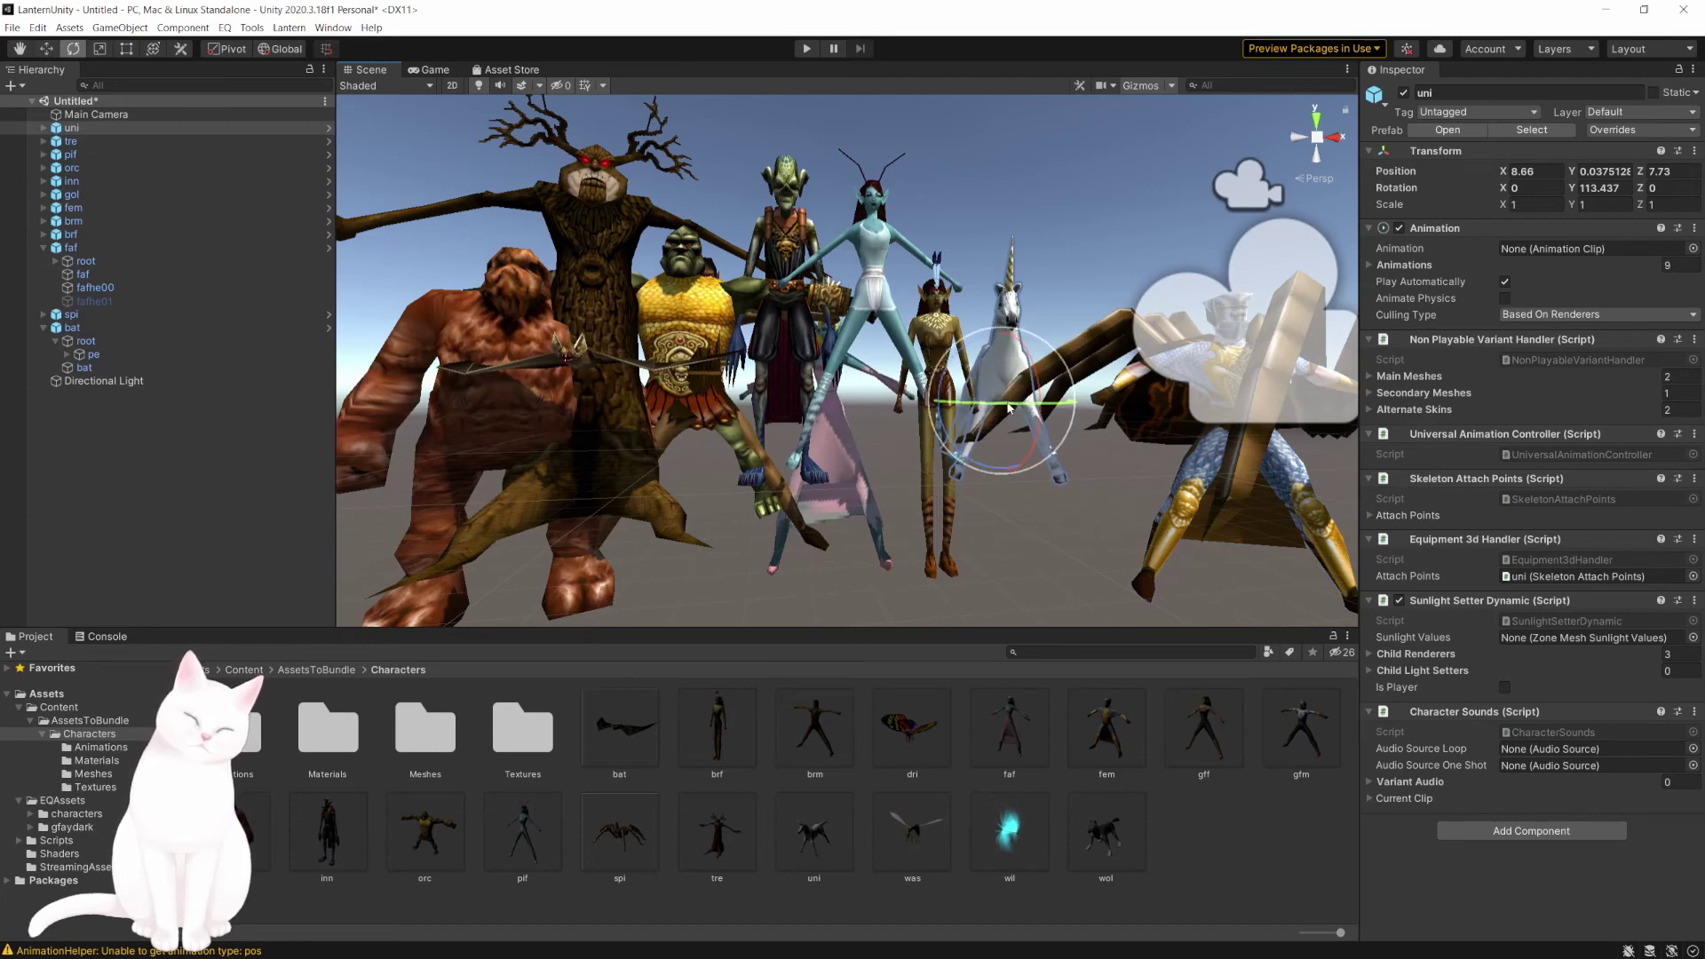
pyautogui.moveTo(1008, 407); pyautogui.dragTo(1079, 410)
pyautogui.press('w')
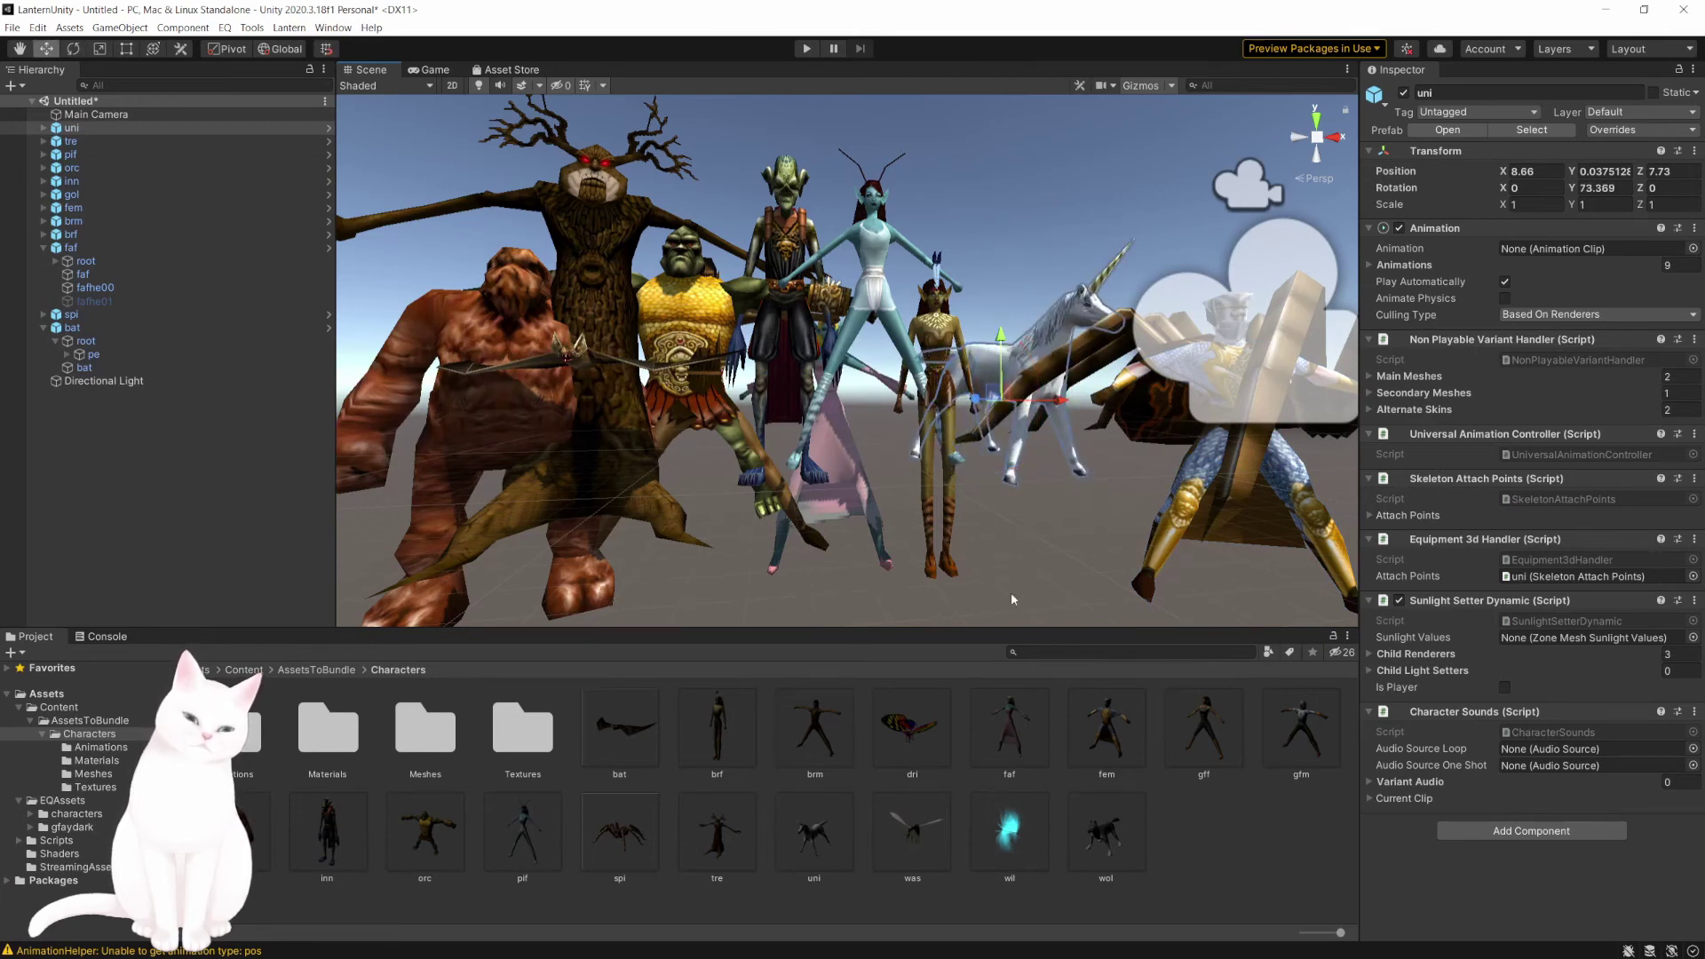
# Step: Add the was prefab in the air above the unicorn and the wil prefab in front of it at X 5.48
pyautogui.moveTo(909, 844); pyautogui.dragTo(931, 448)
pyautogui.moveTo(934, 389); pyautogui.dragTo(1078, 141)
pyautogui.moveTo(992, 211); pyautogui.dragTo(1043, 125)
pyautogui.moveTo(980, 546); pyautogui.dragTo(1000, 505)
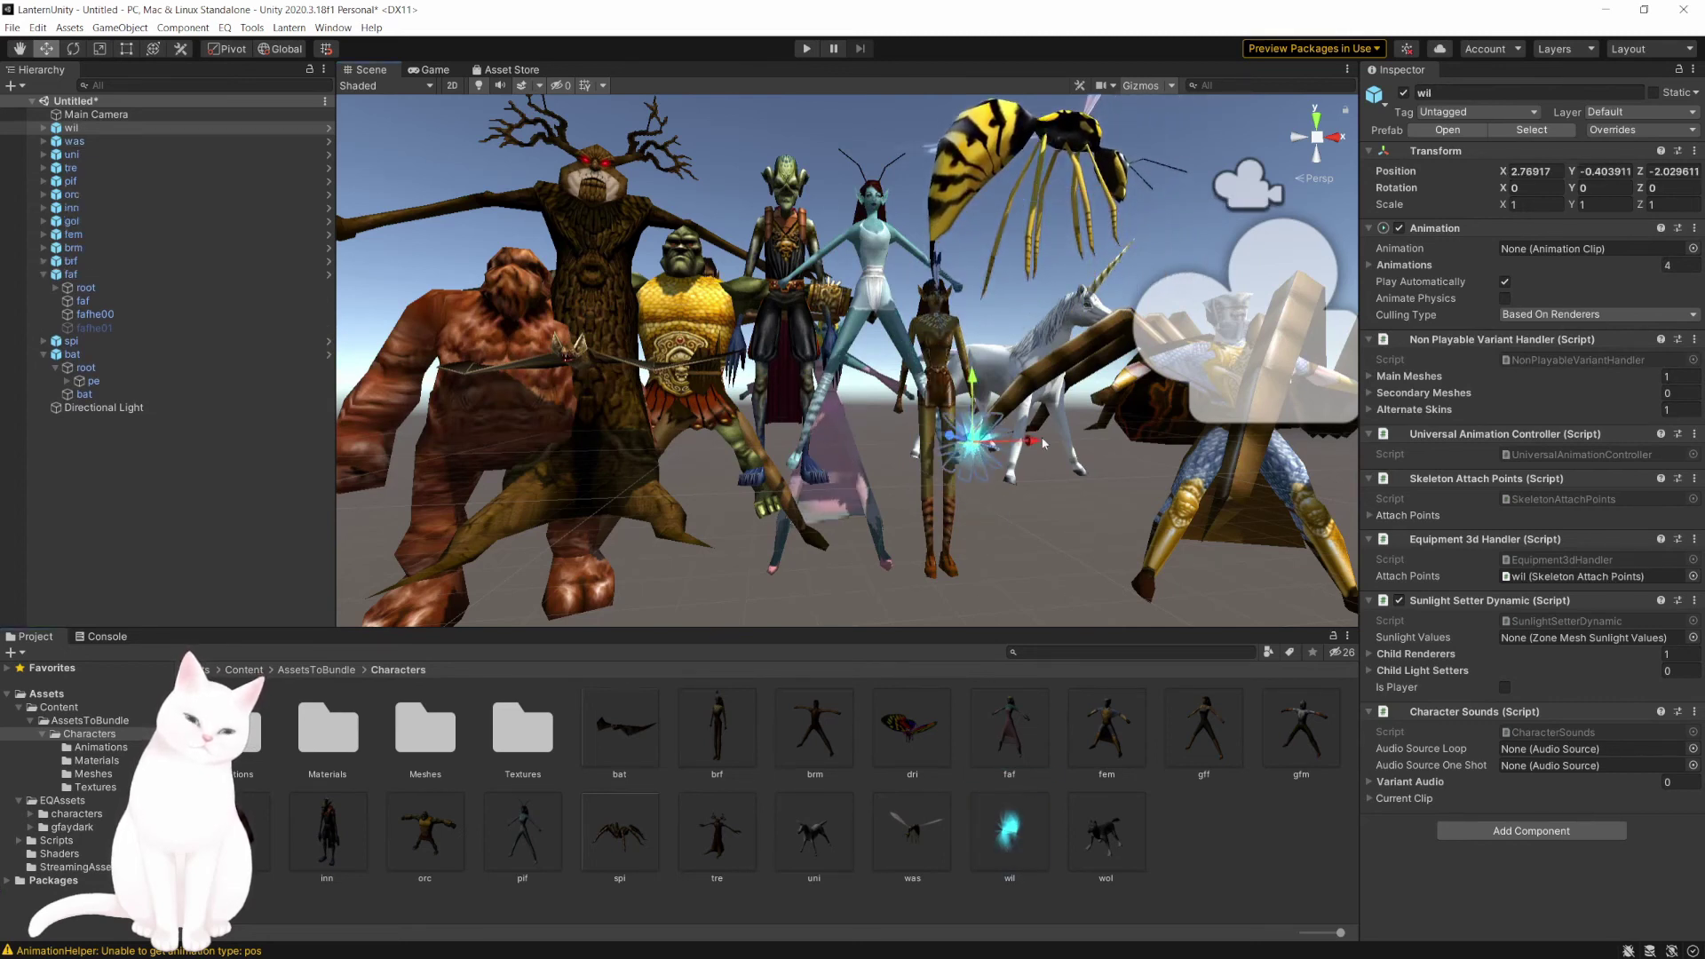
pyautogui.moveTo(1044, 442); pyautogui.dragTo(1153, 479)
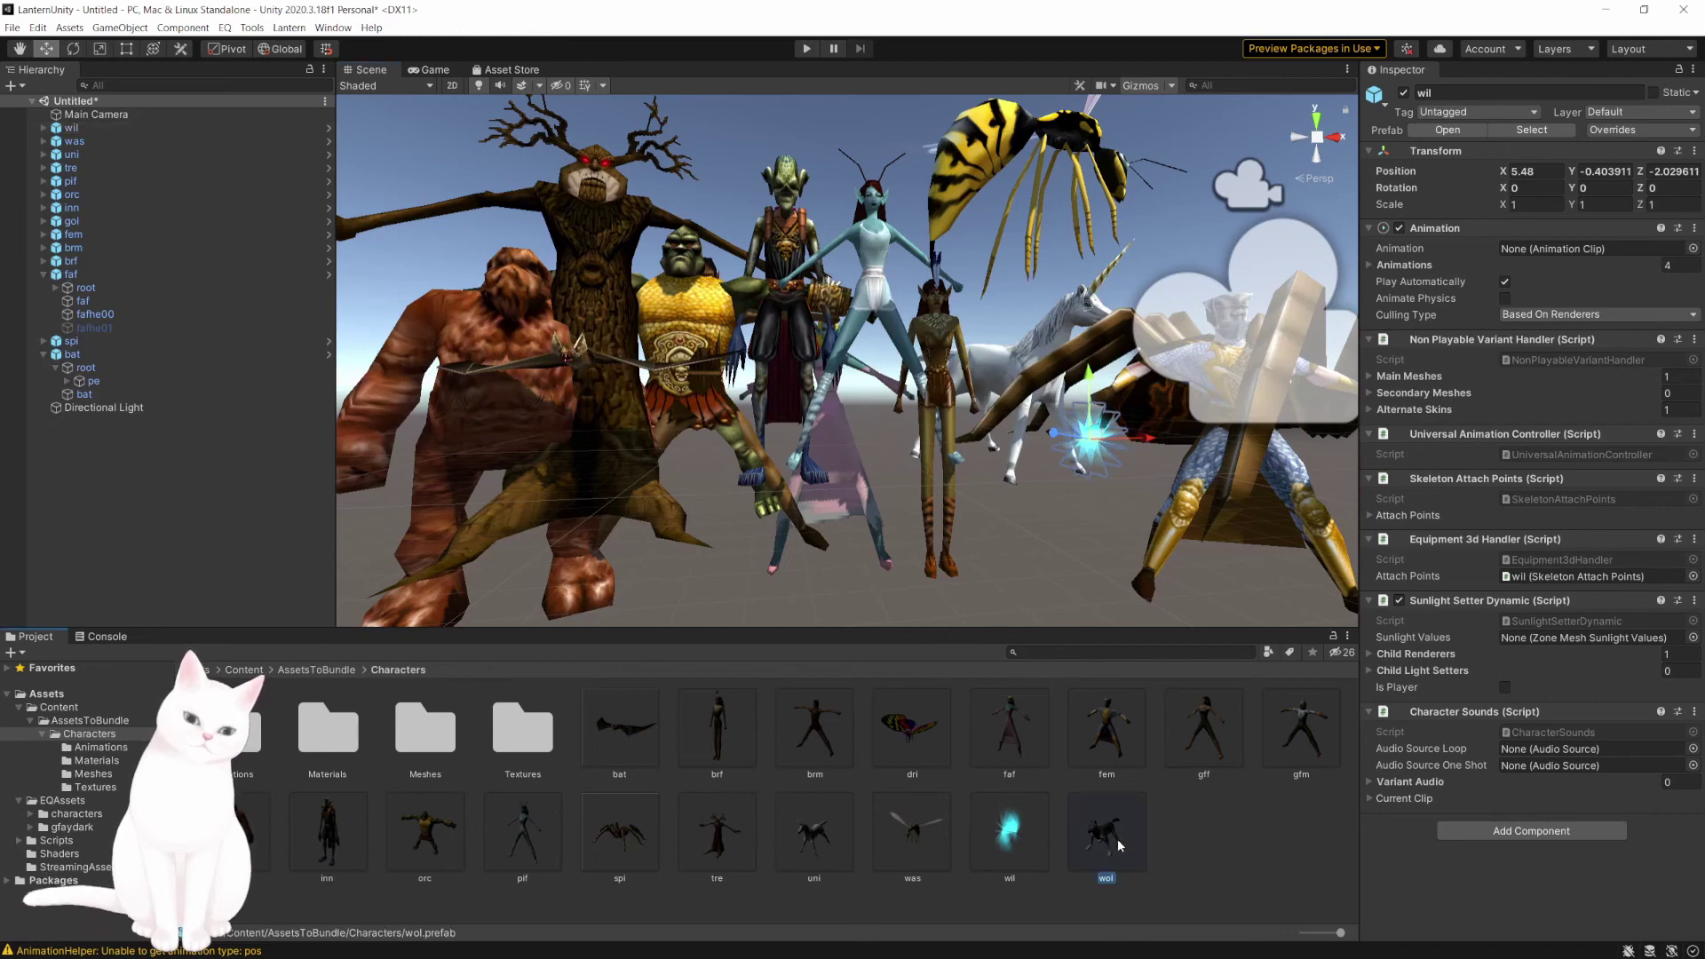
# Step: Add the wol prefab in front of the lineup at X 1.65 and start Play mode
pyautogui.moveTo(1105, 835); pyautogui.dragTo(981, 493)
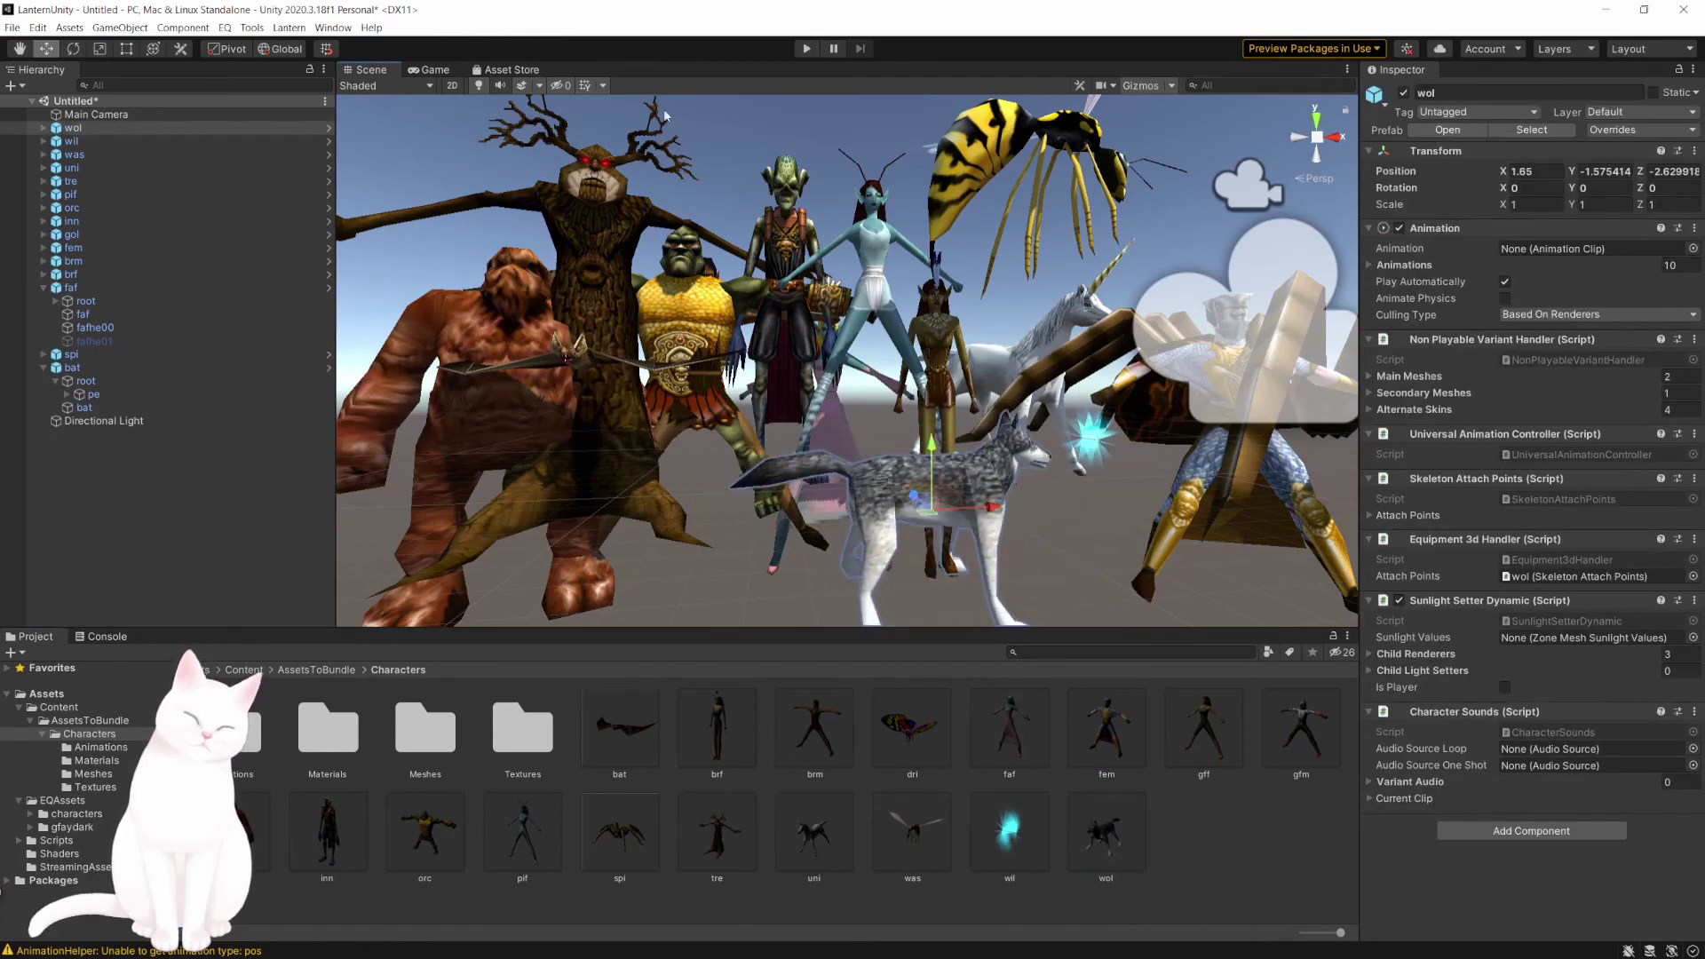
pyautogui.click(805, 52)
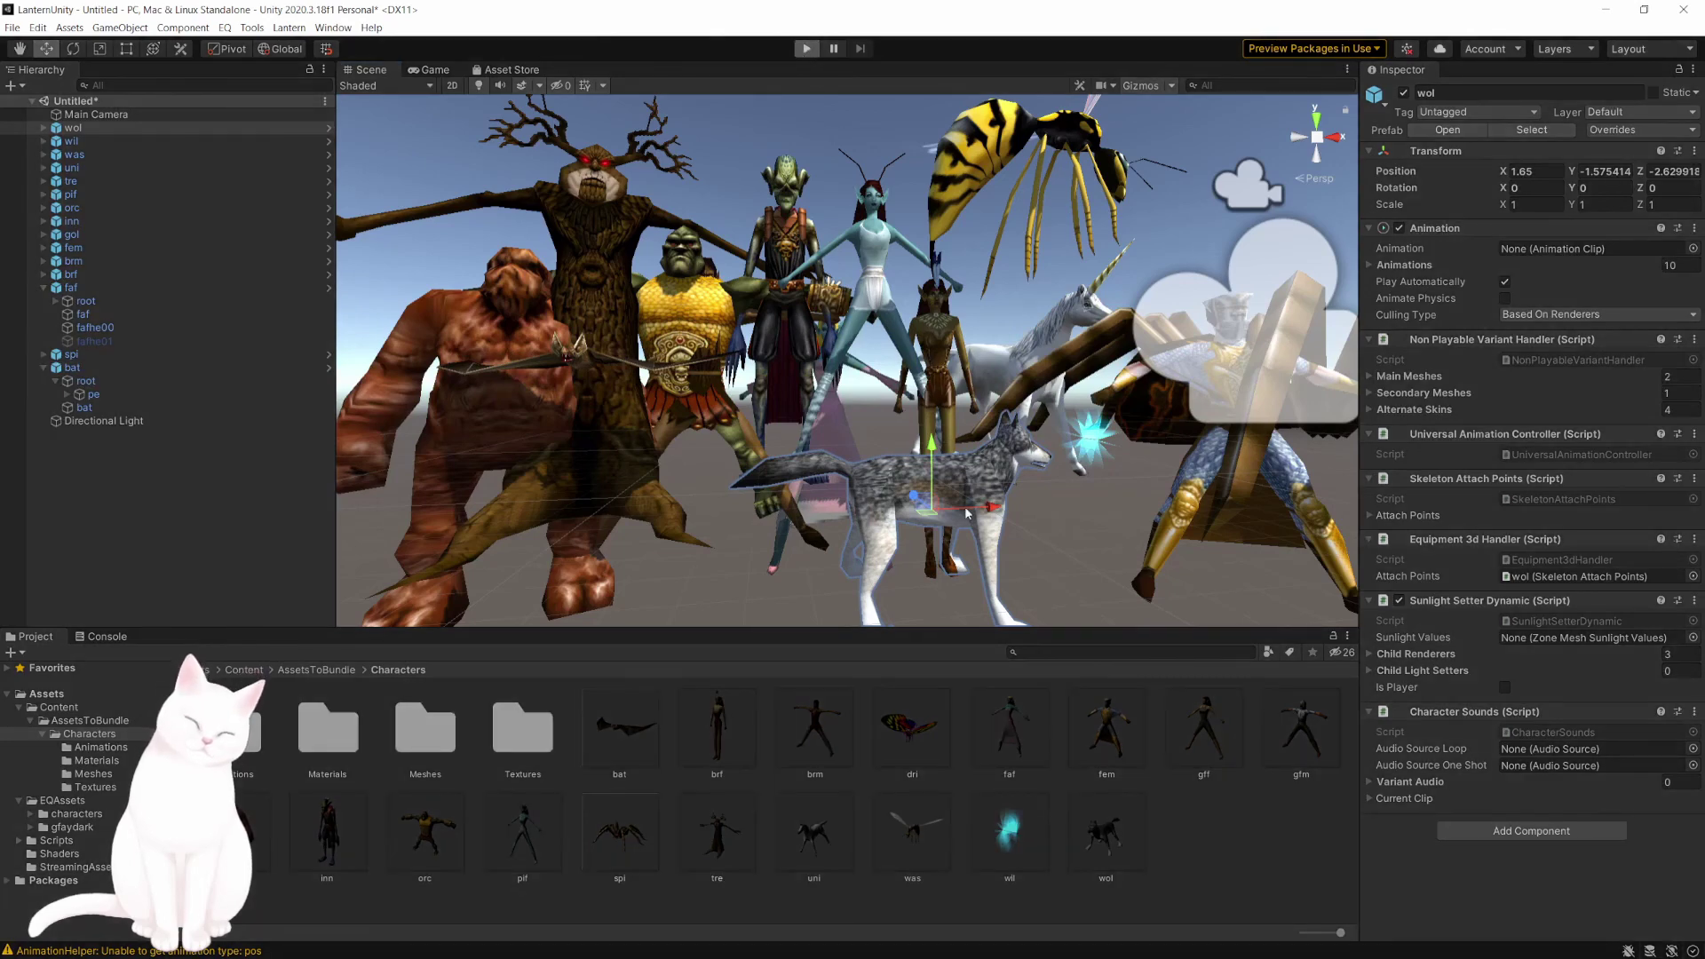